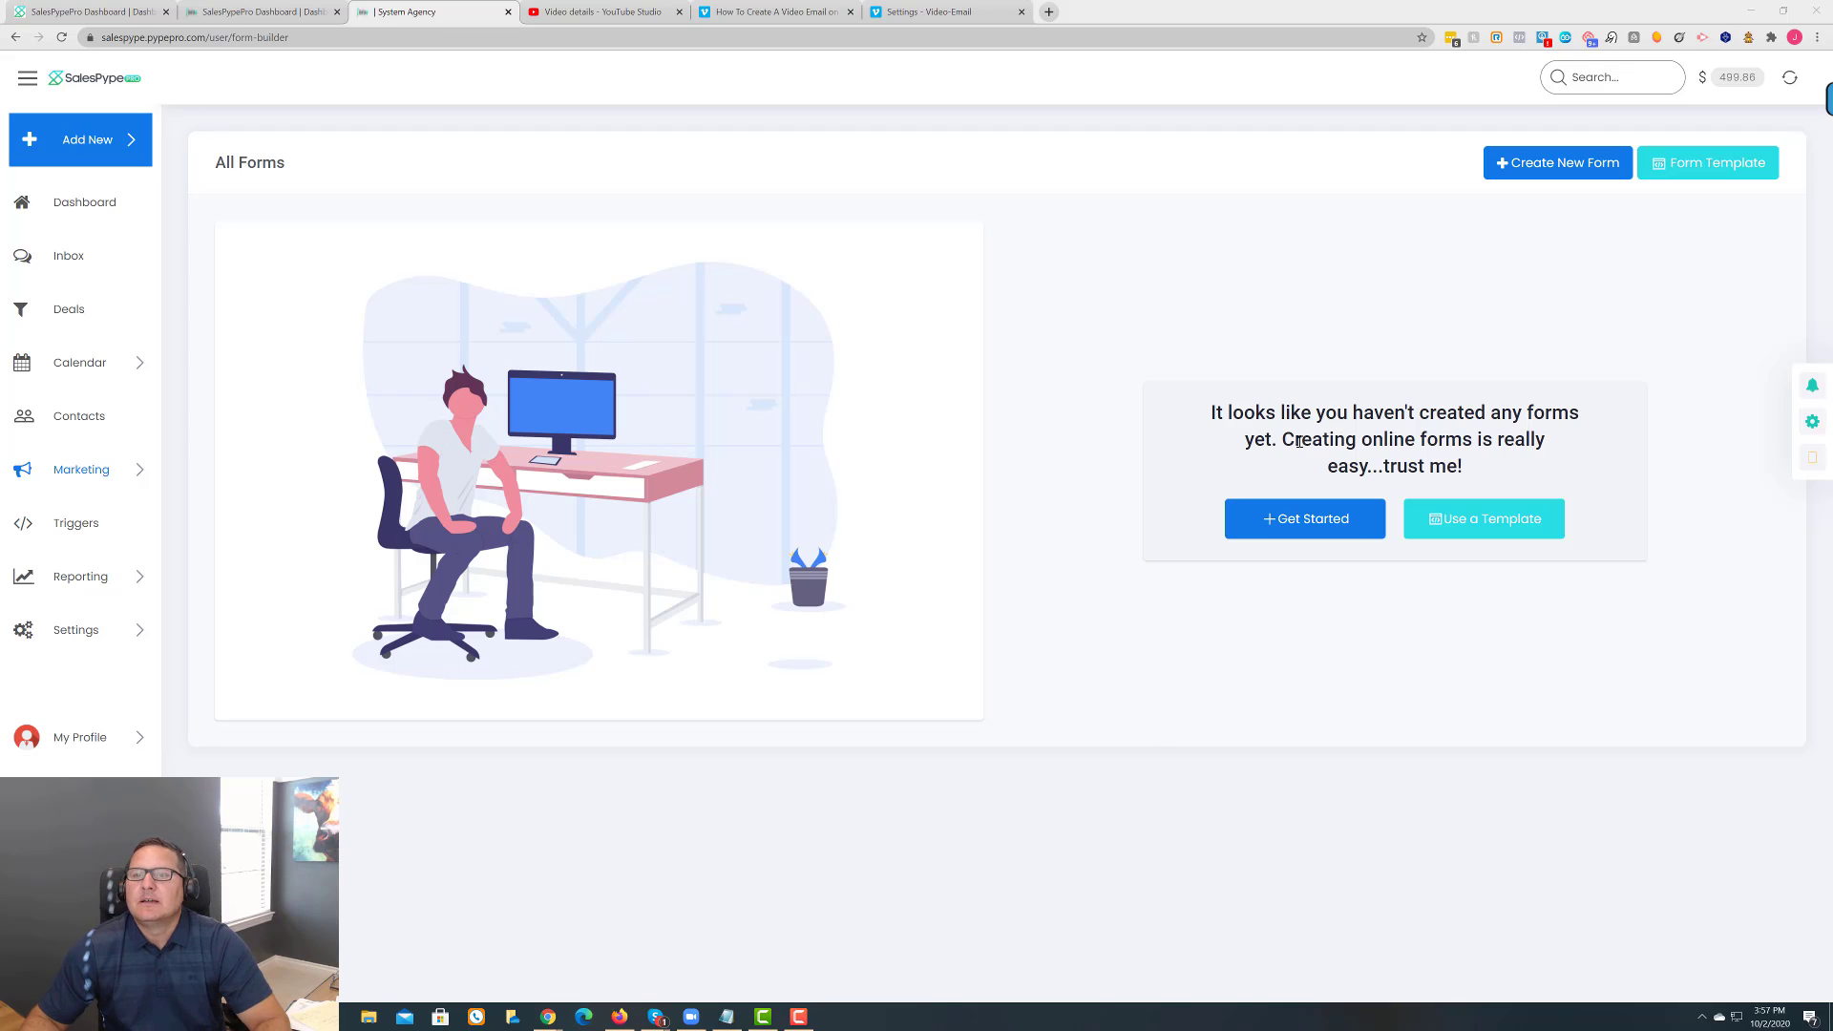
Create a new form titled "New Lead"
click(1562, 176)
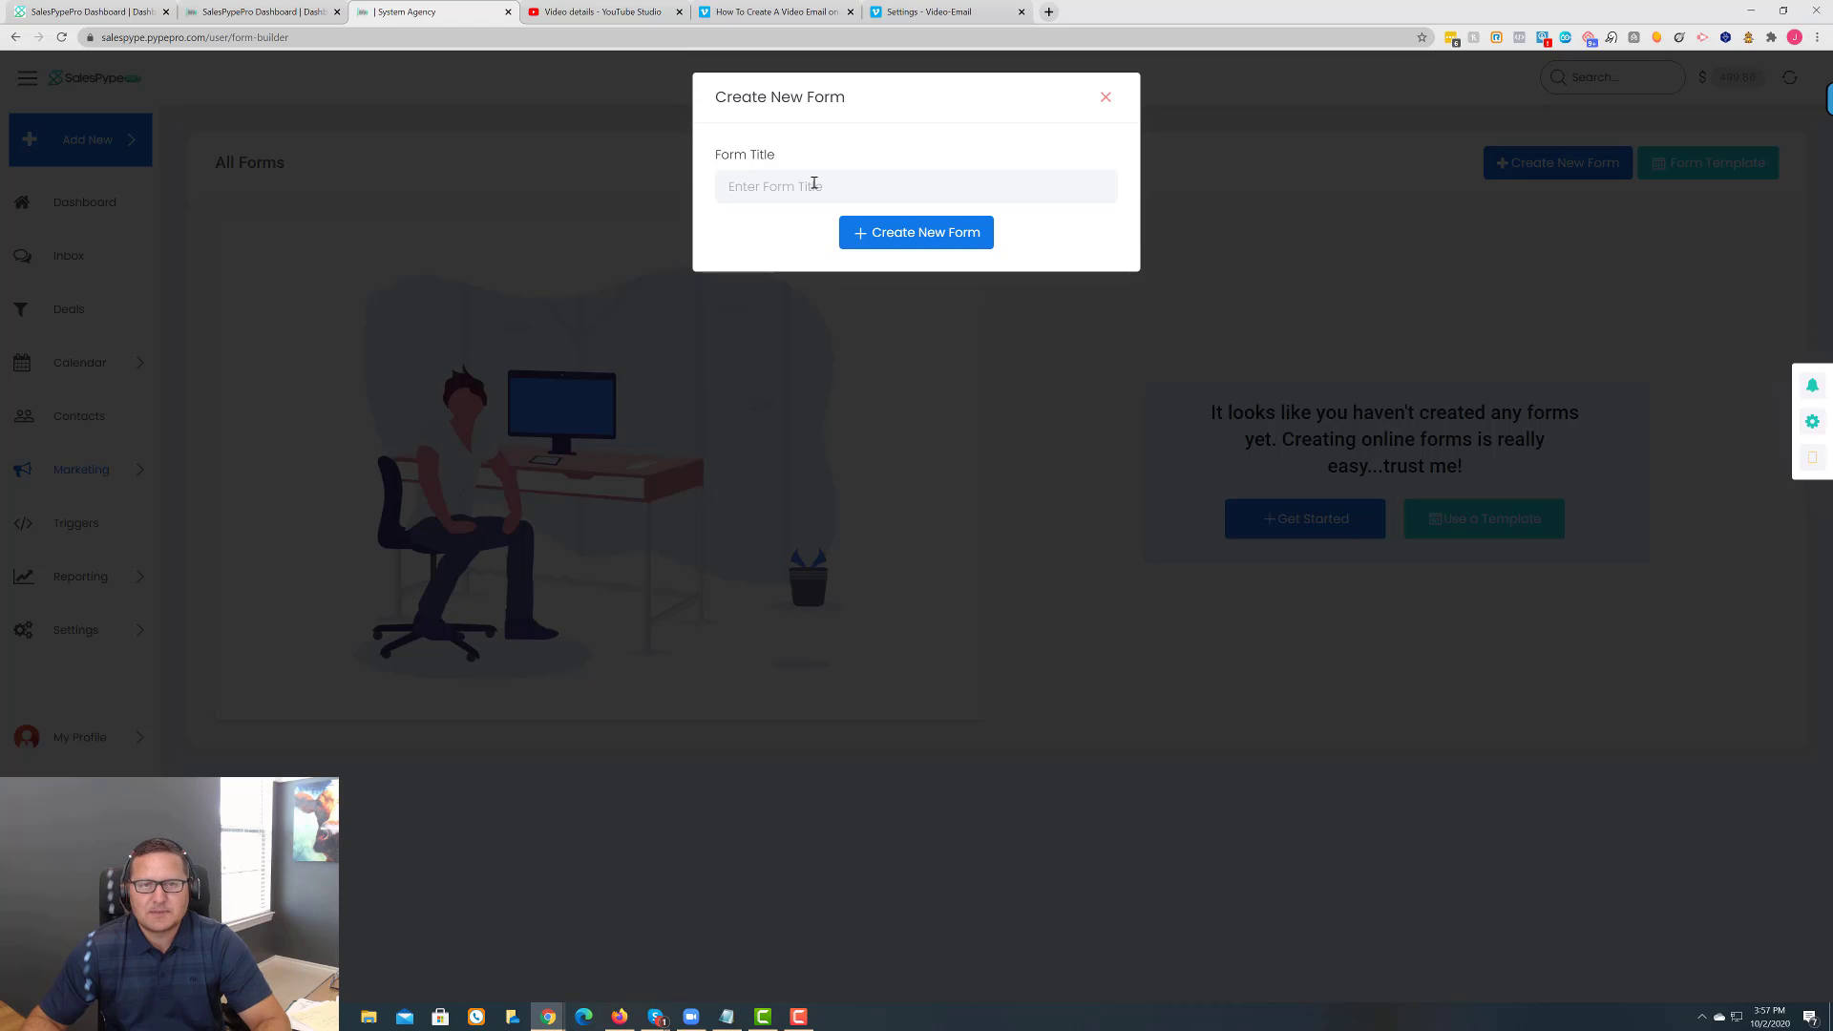
click(813, 183)
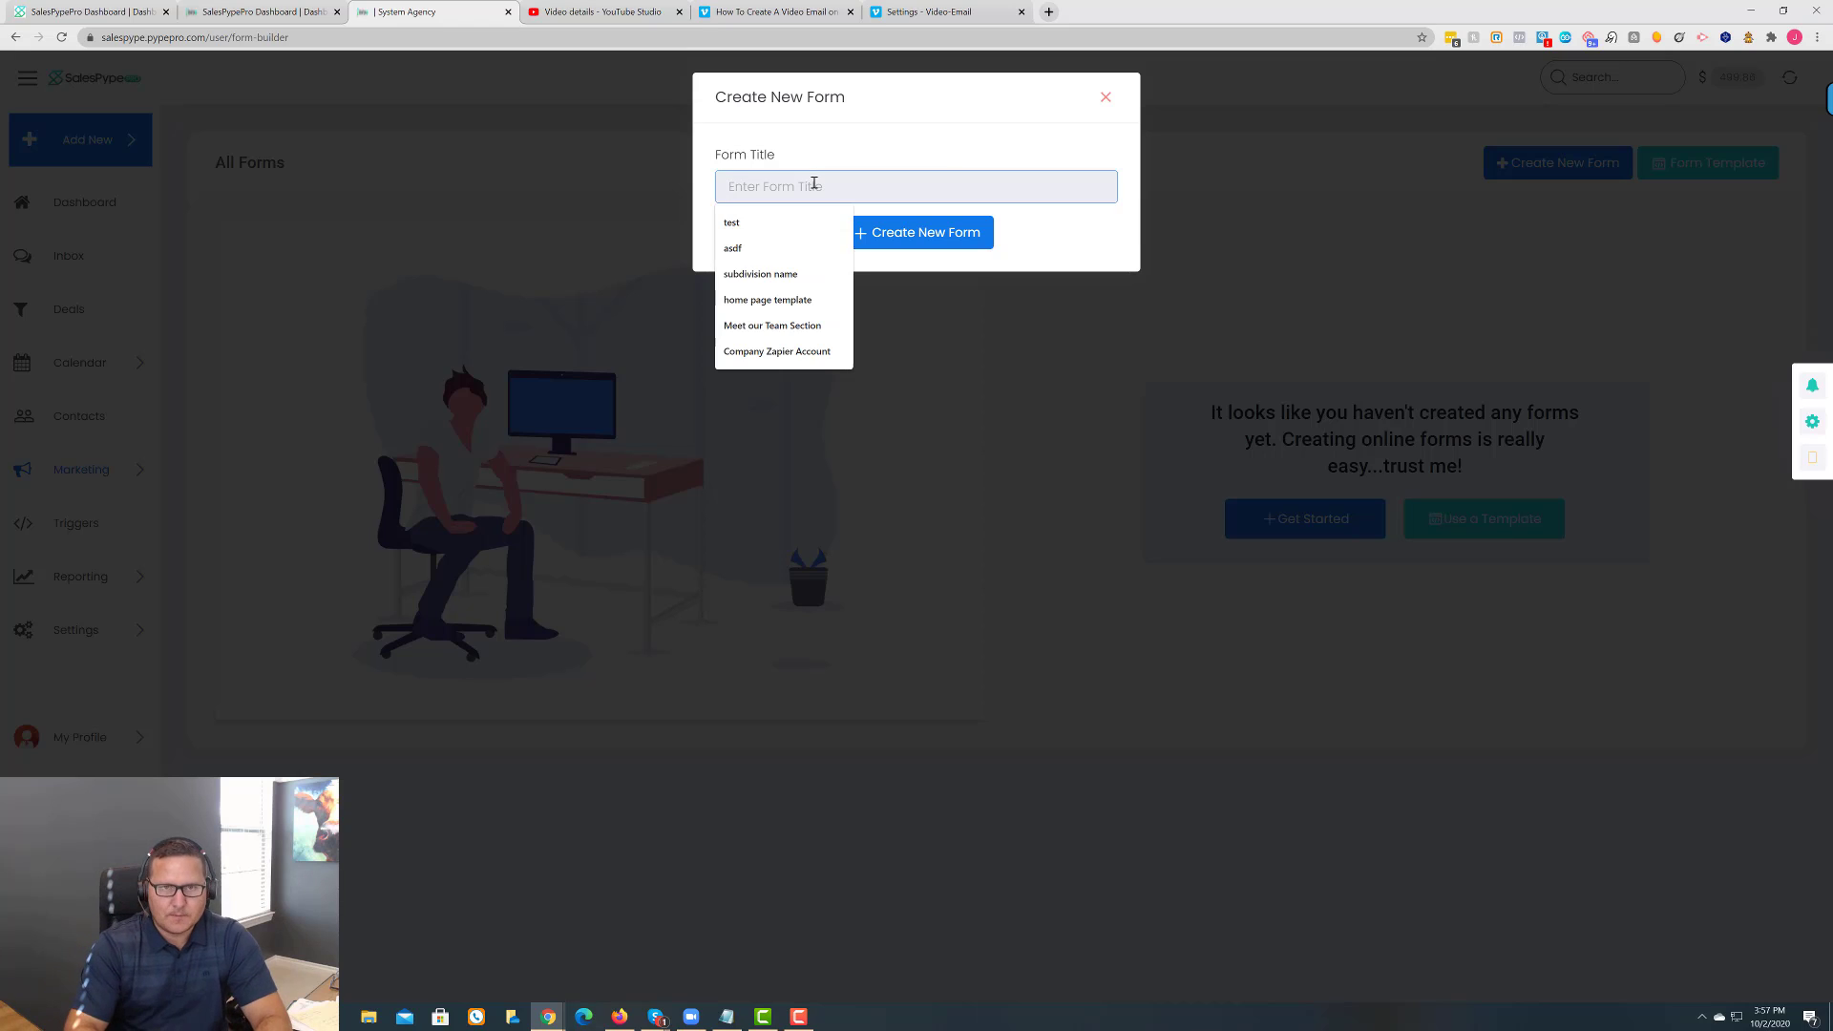
text(New Lead)
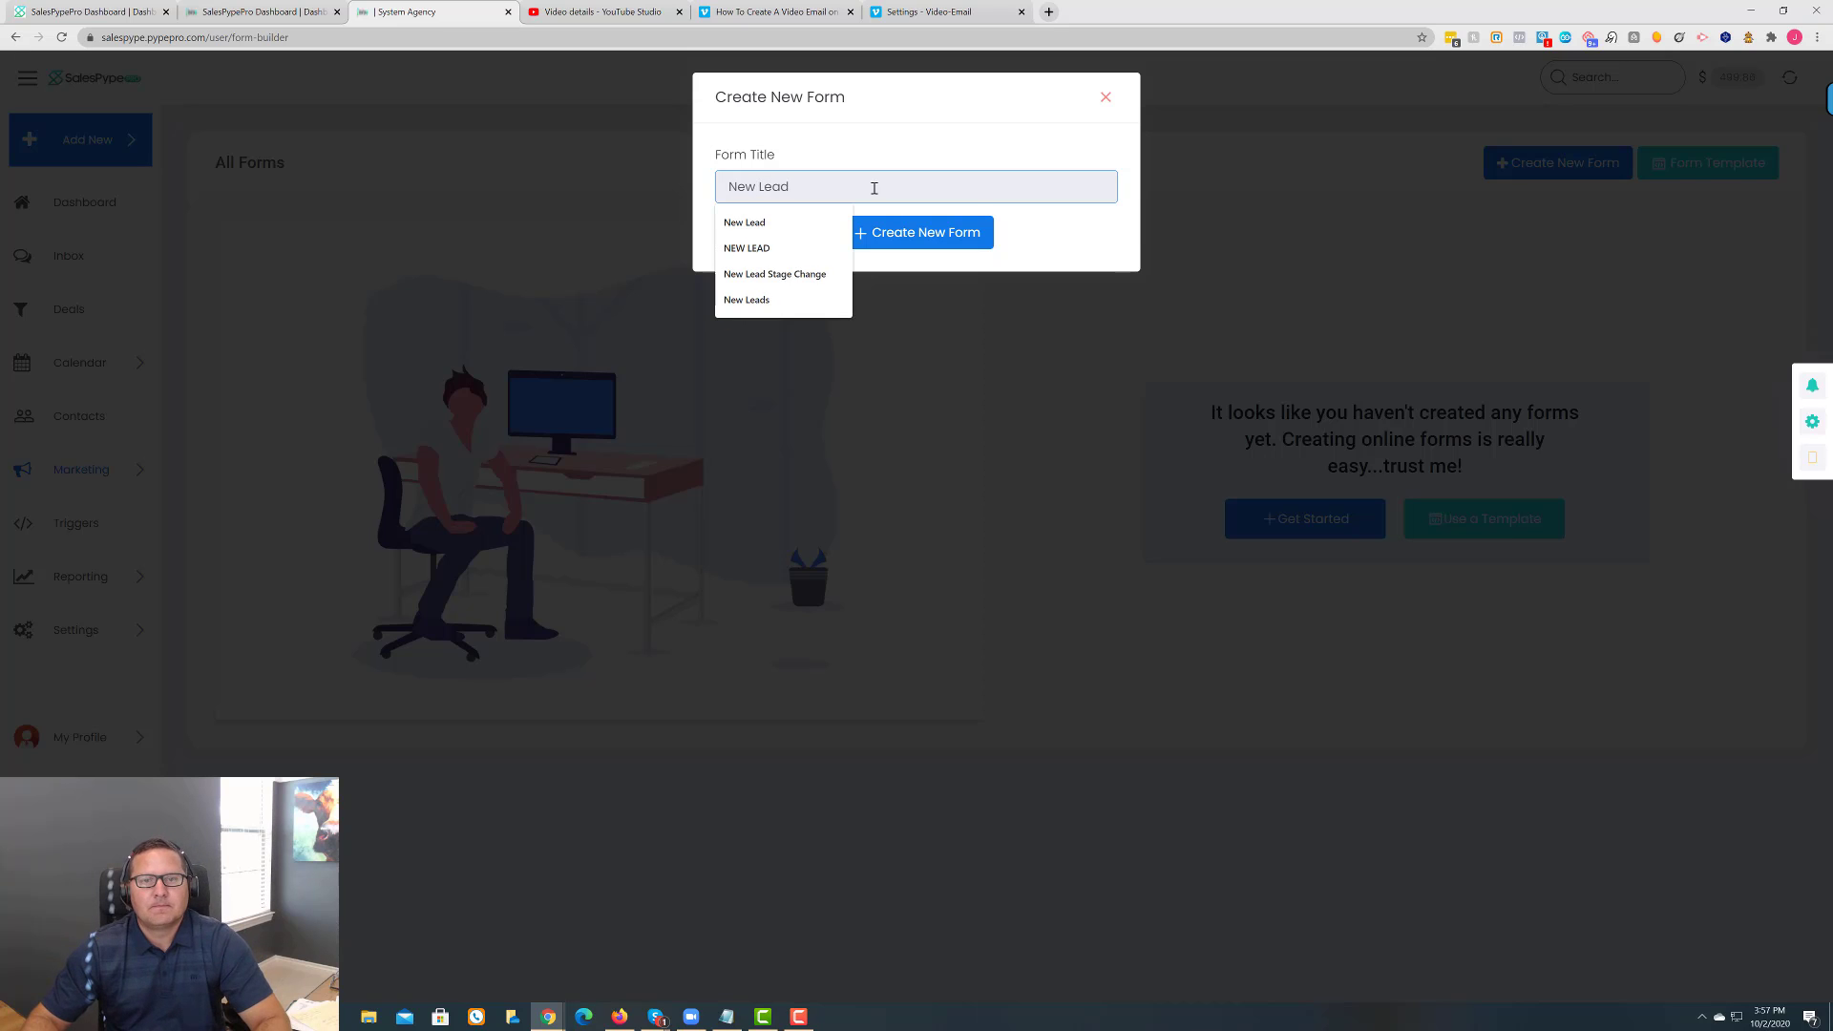
click(948, 233)
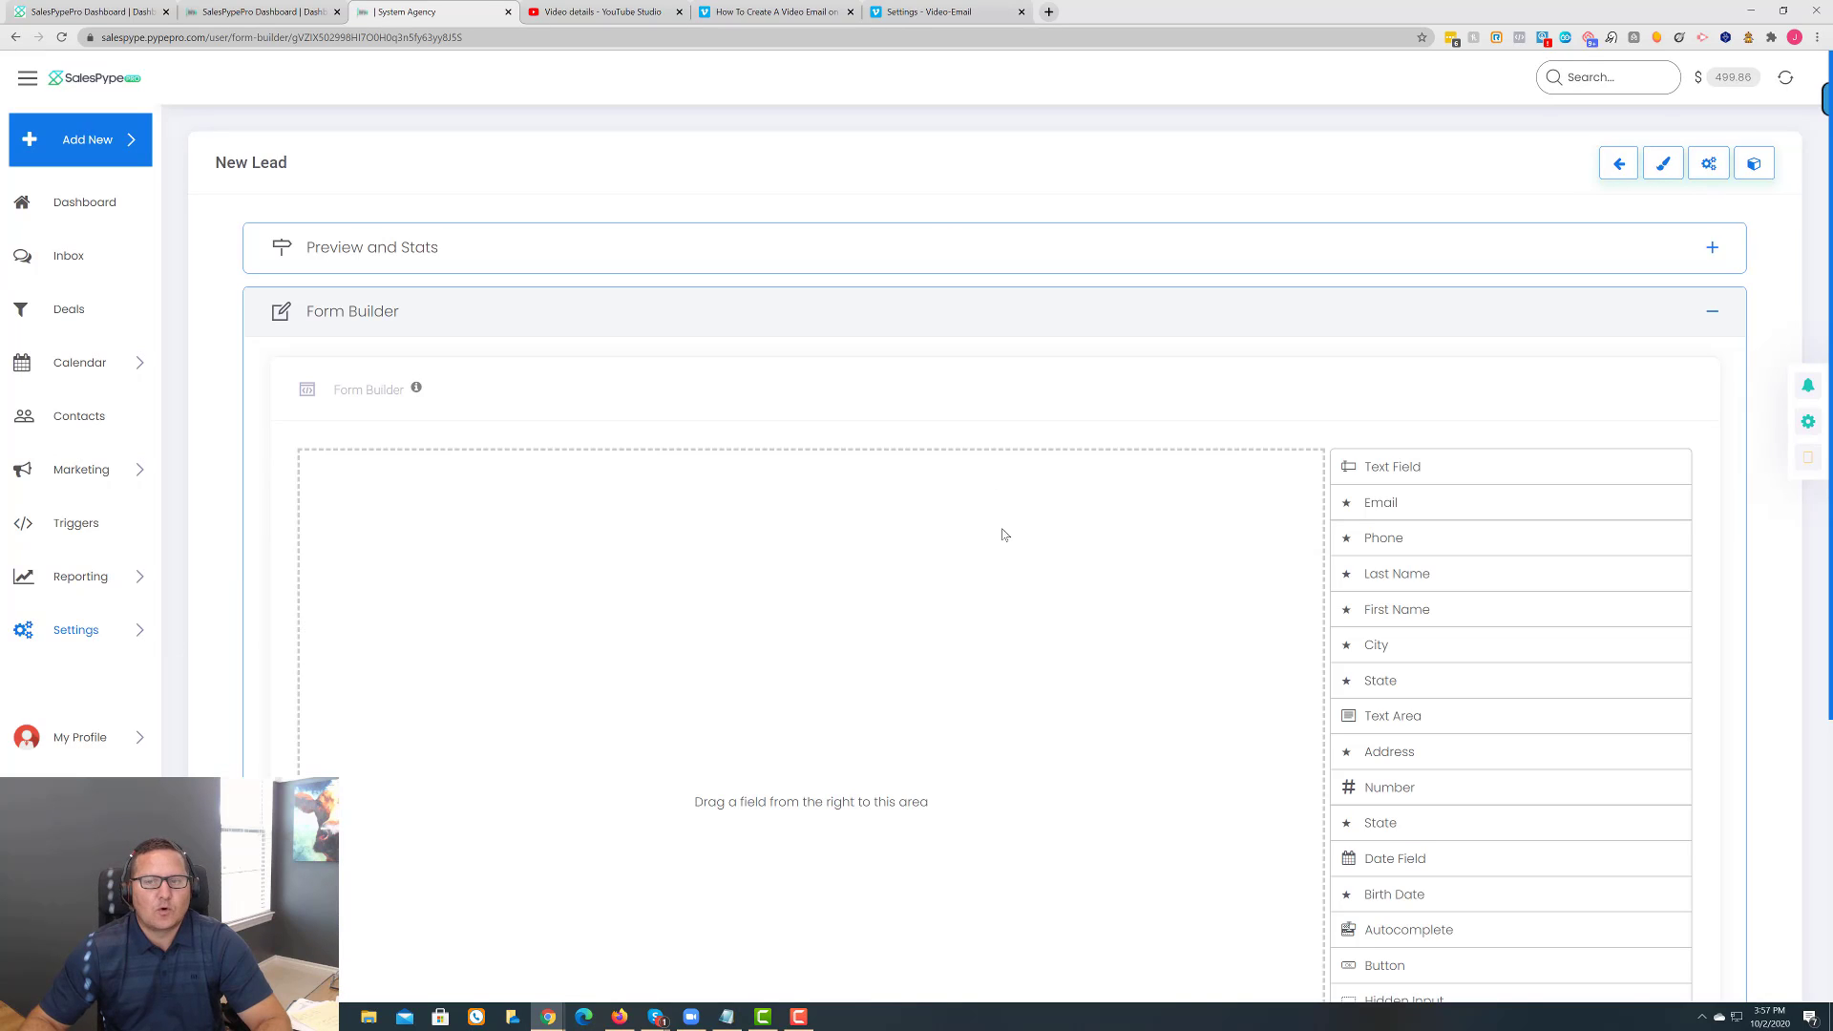
Add First Name, Last Name, Phone and Email fields to the form in that order and save it
scroll(1003, 534, down, 3)
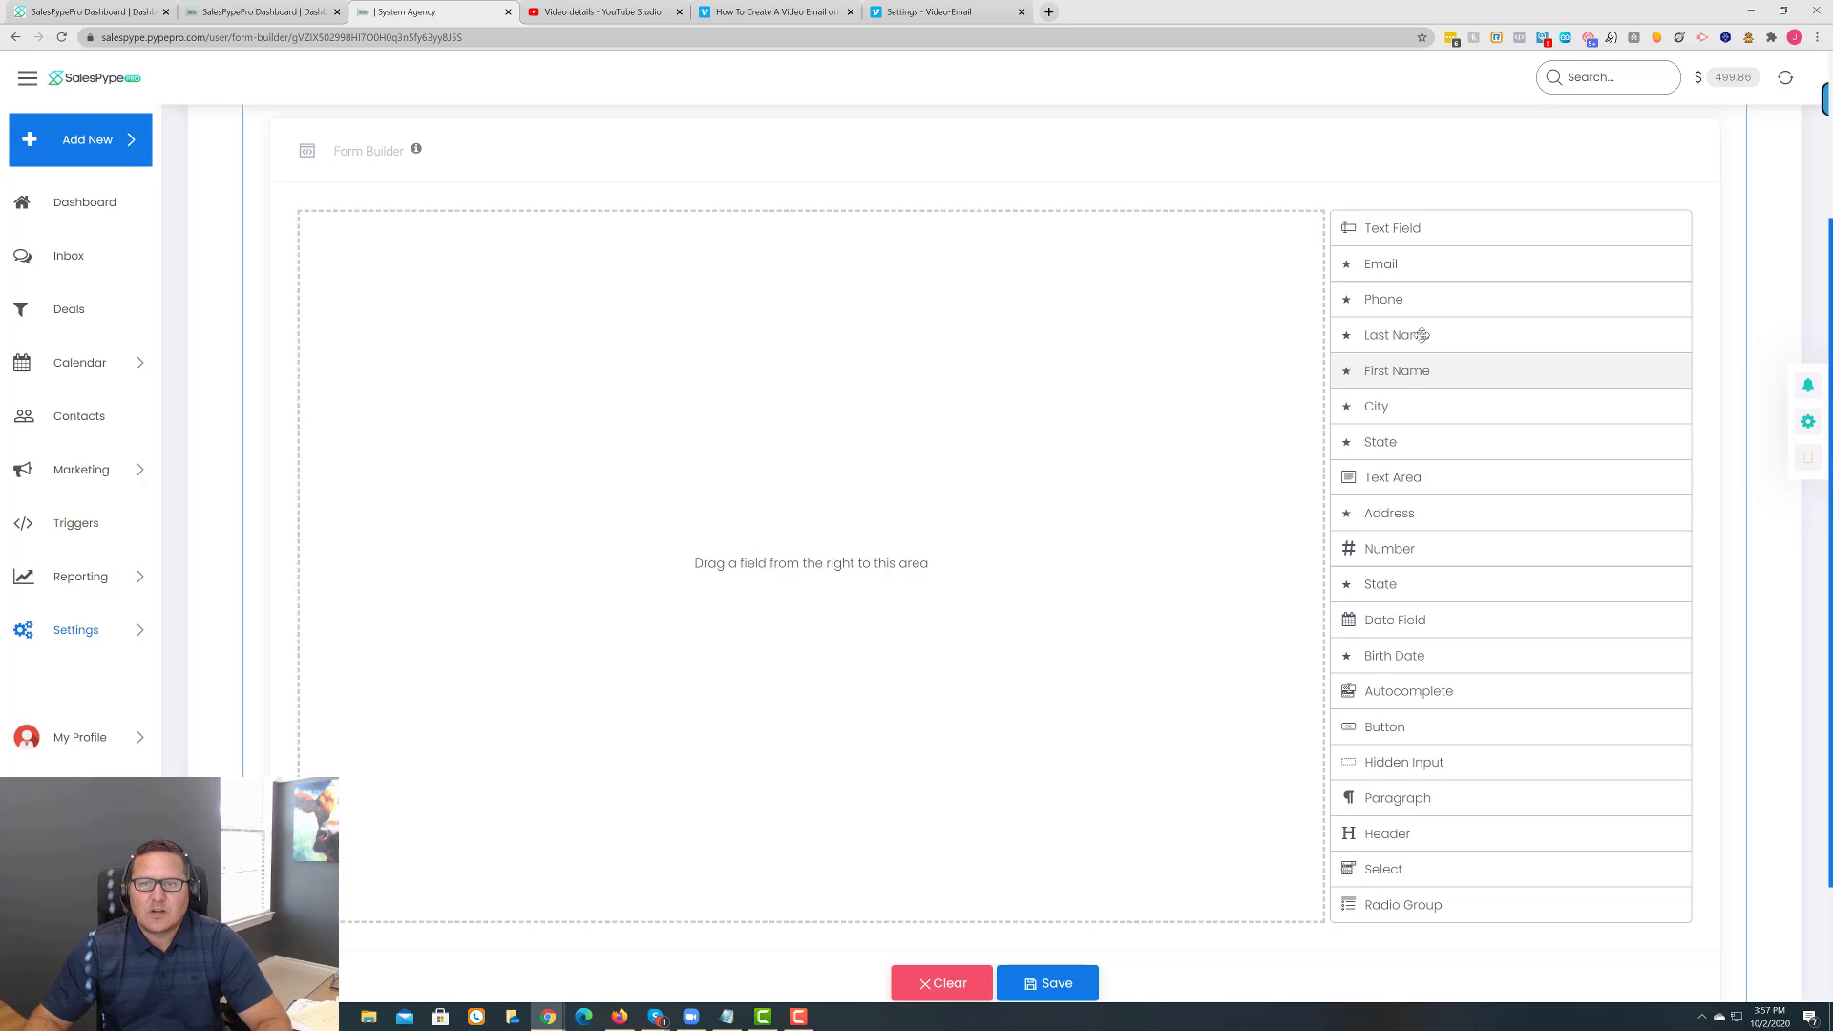
drag(1402, 377, 941, 291)
drag(1403, 336, 821, 336)
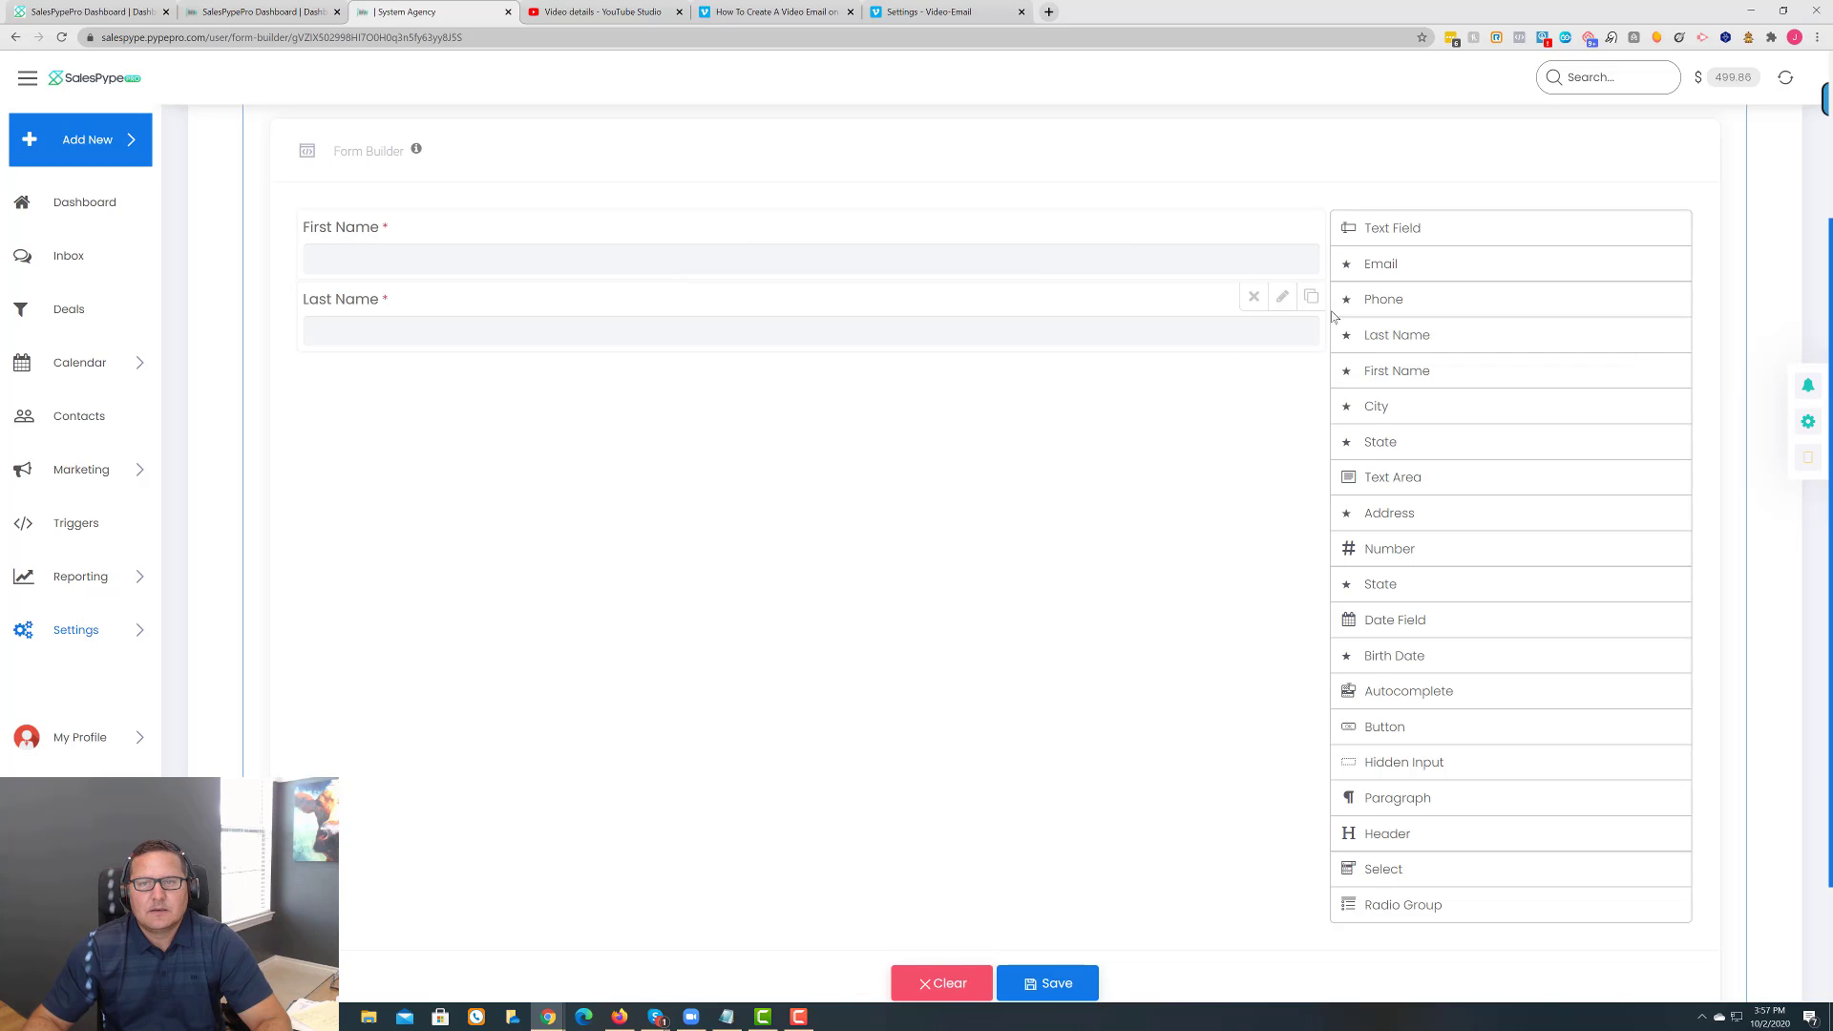
drag(1382, 299, 612, 380)
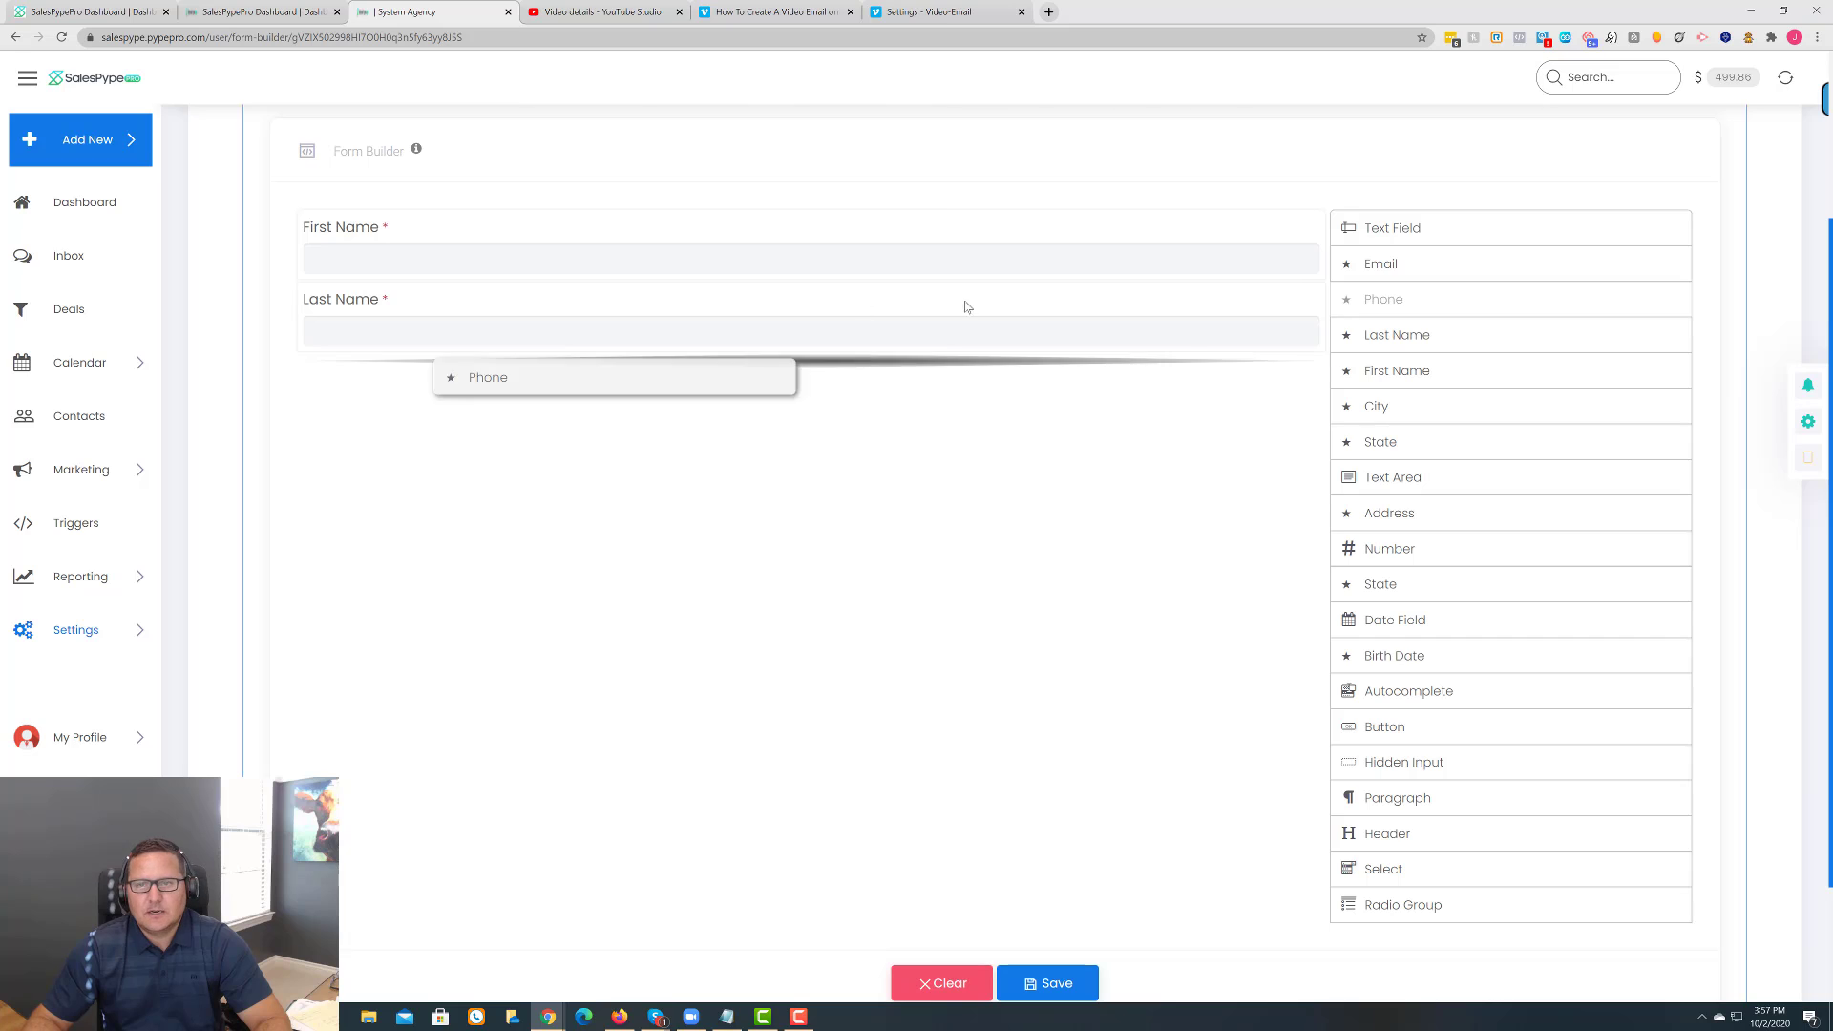
drag(1379, 264, 552, 427)
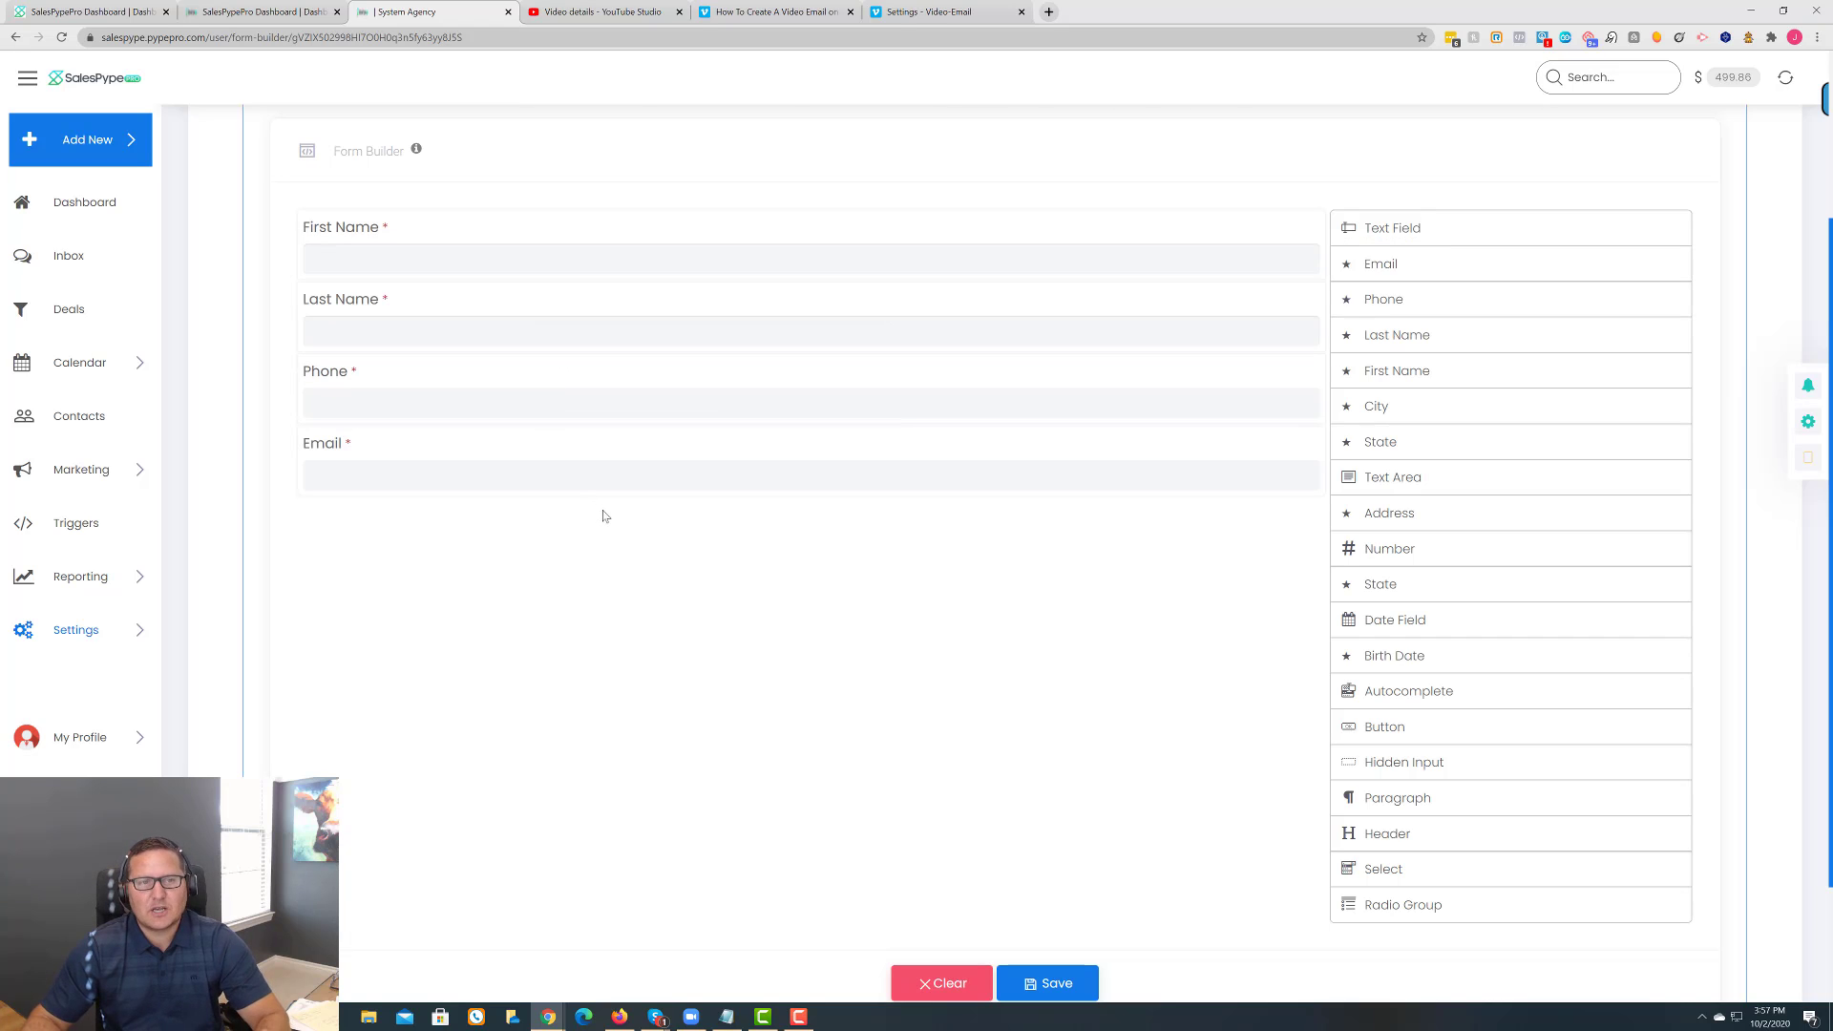
click(1042, 979)
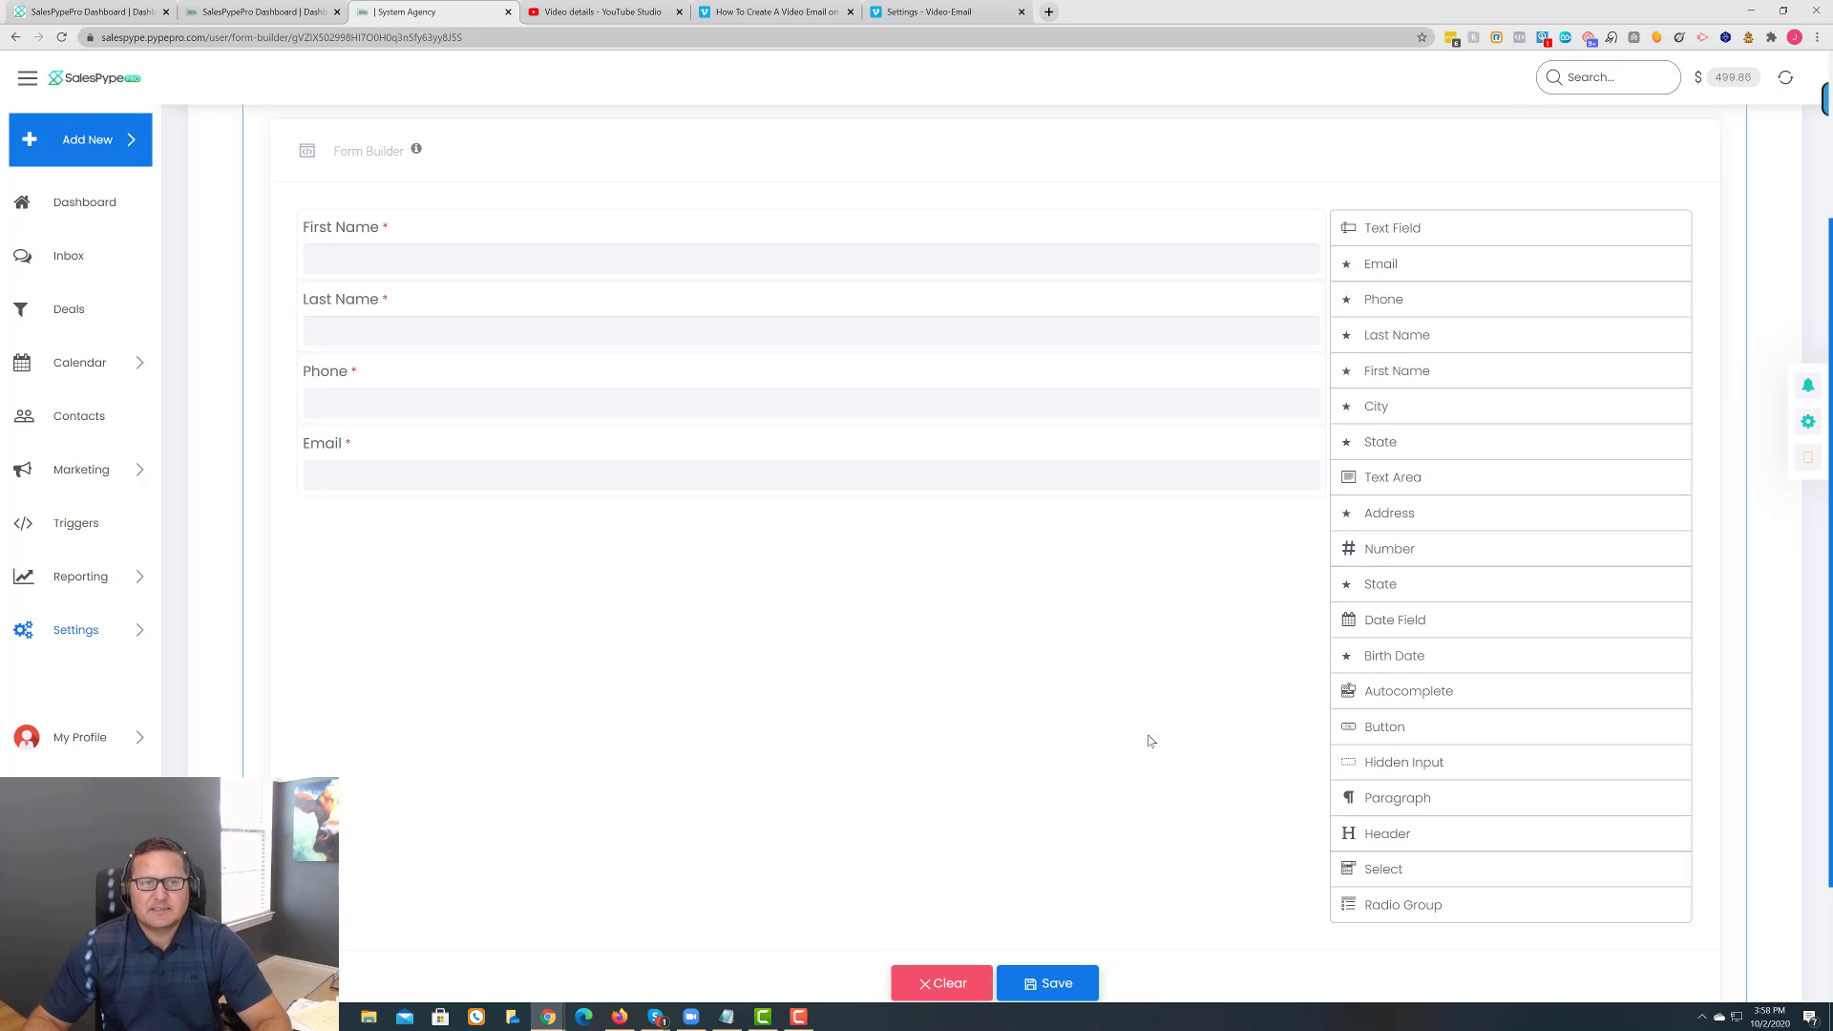
Set the submit button's text to "Submit" in the form style and save the style
mouse_move(834, 233)
scroll(1002, 609, up, 3)
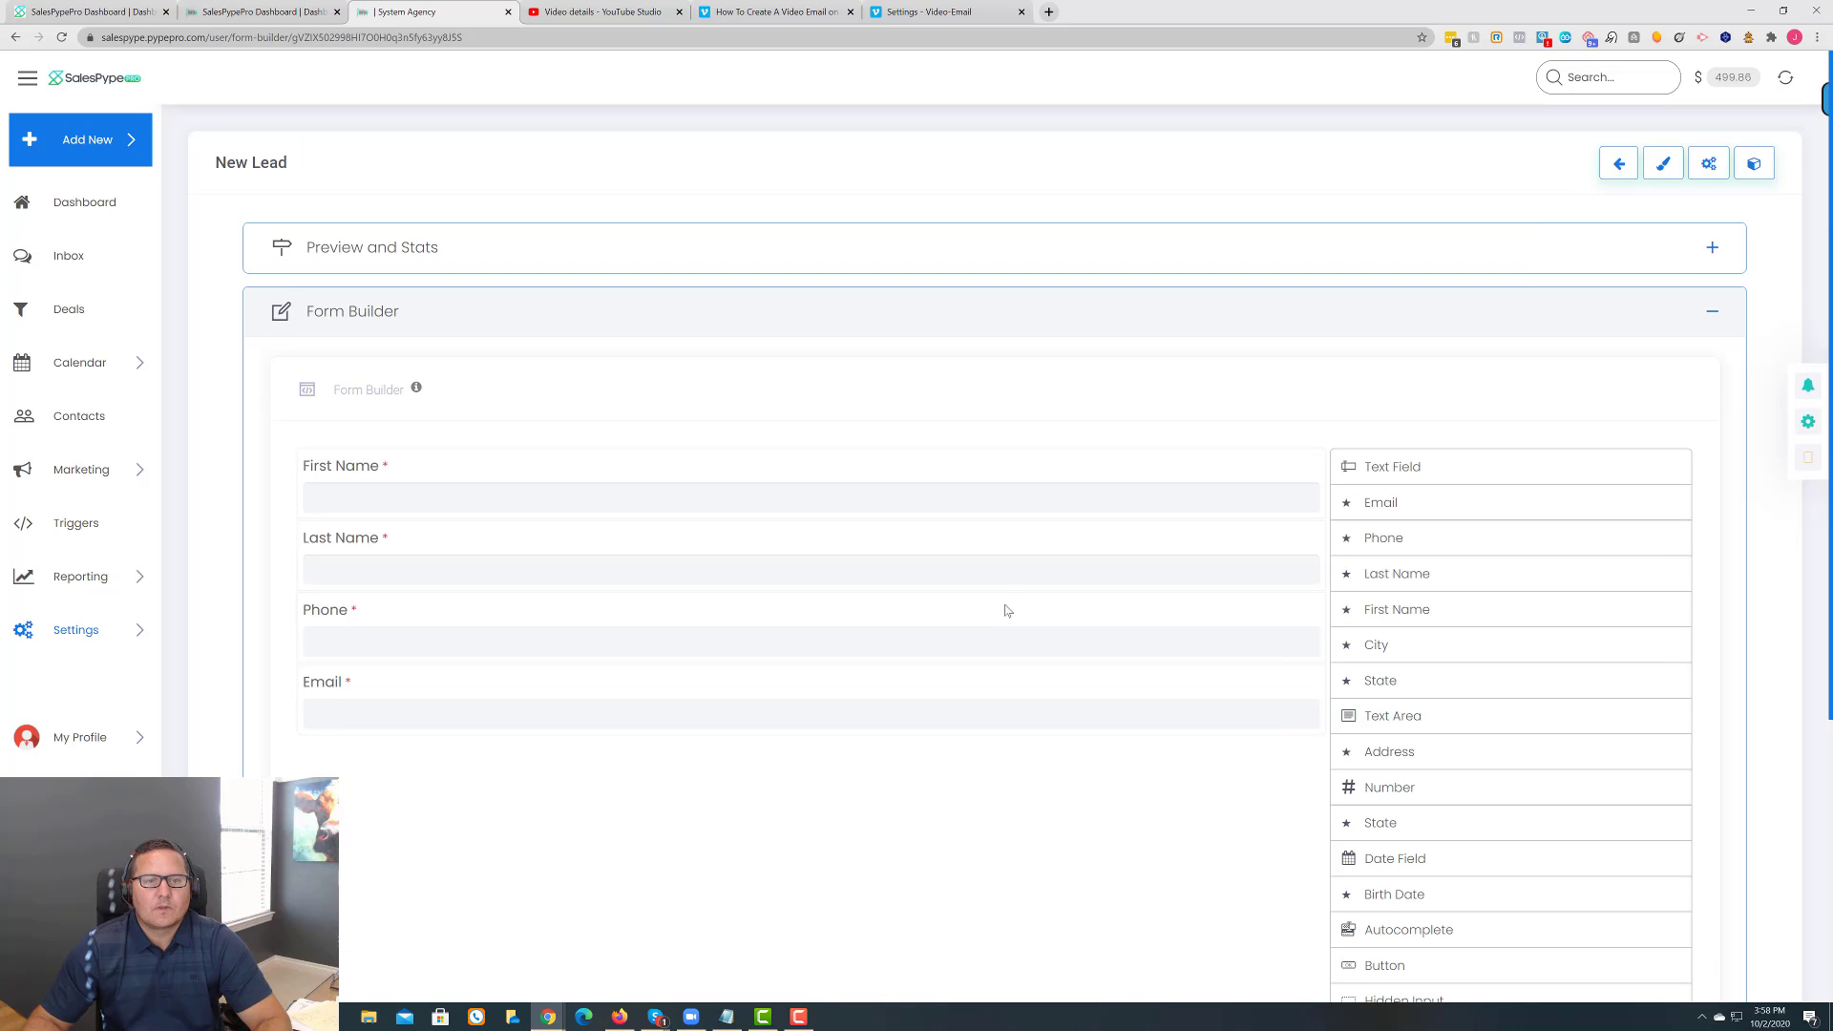
click(1660, 170)
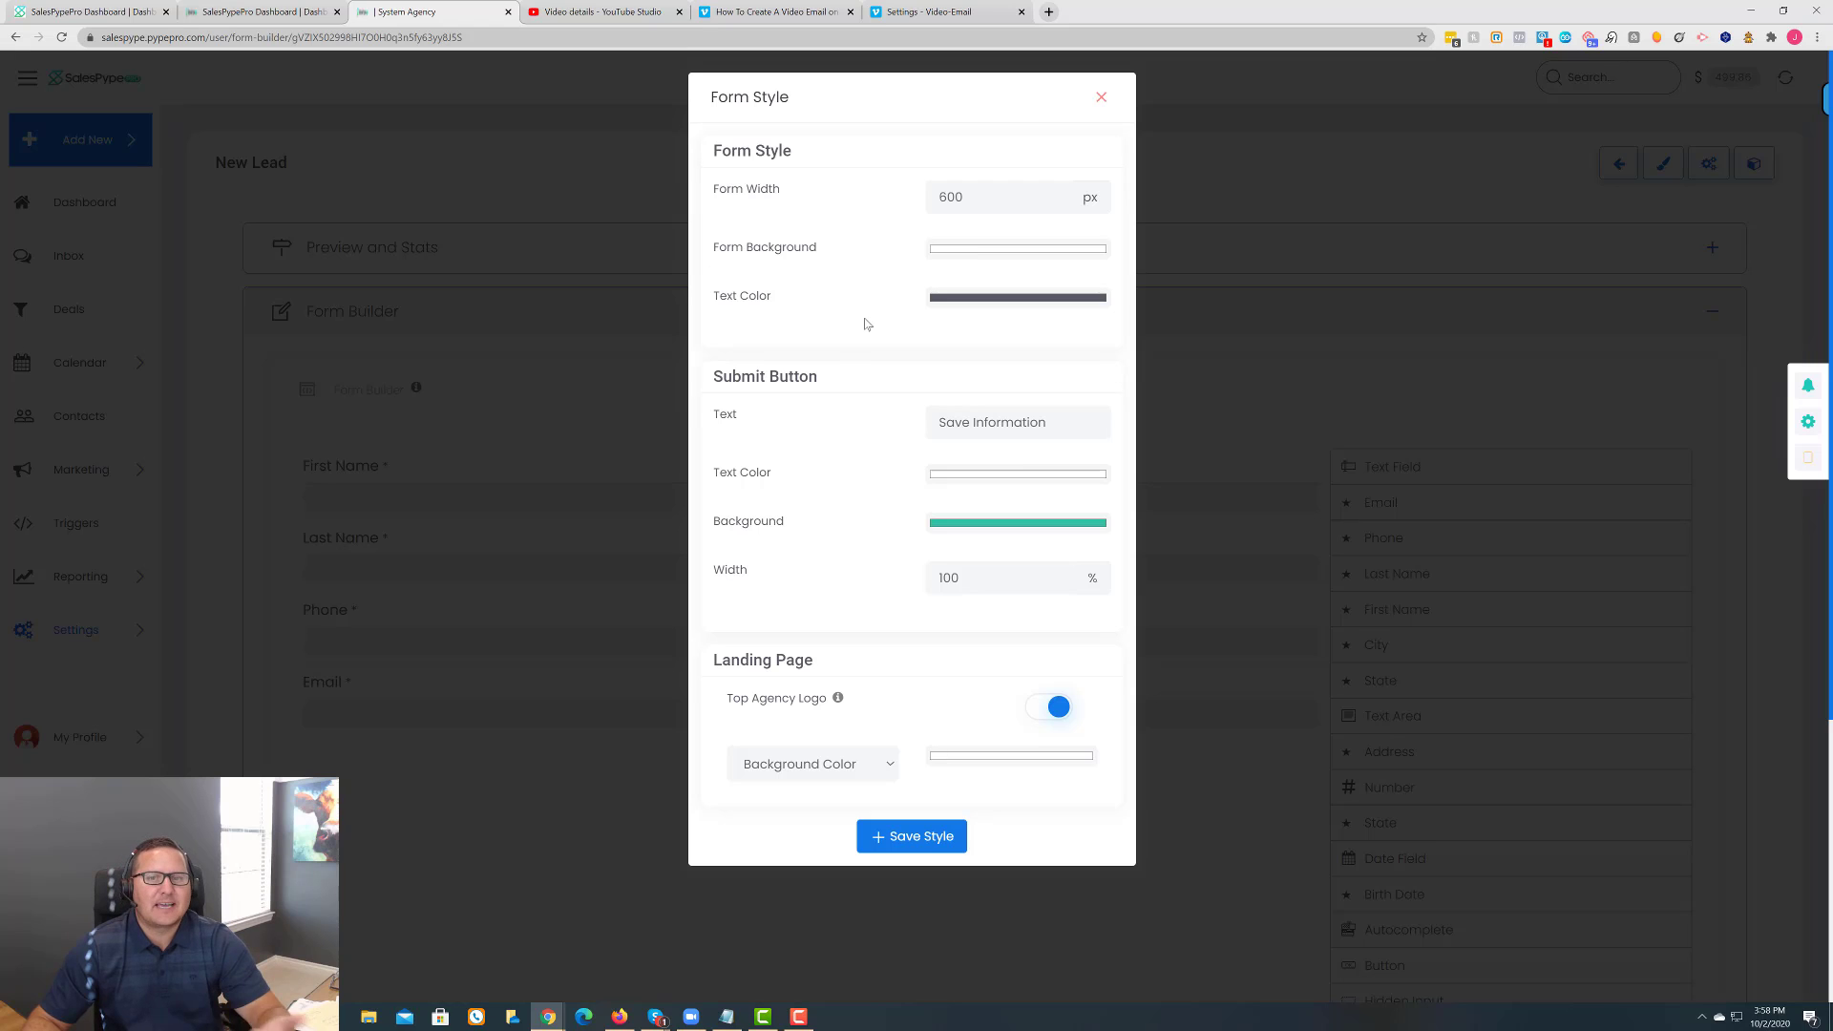
drag(1068, 423, 919, 429)
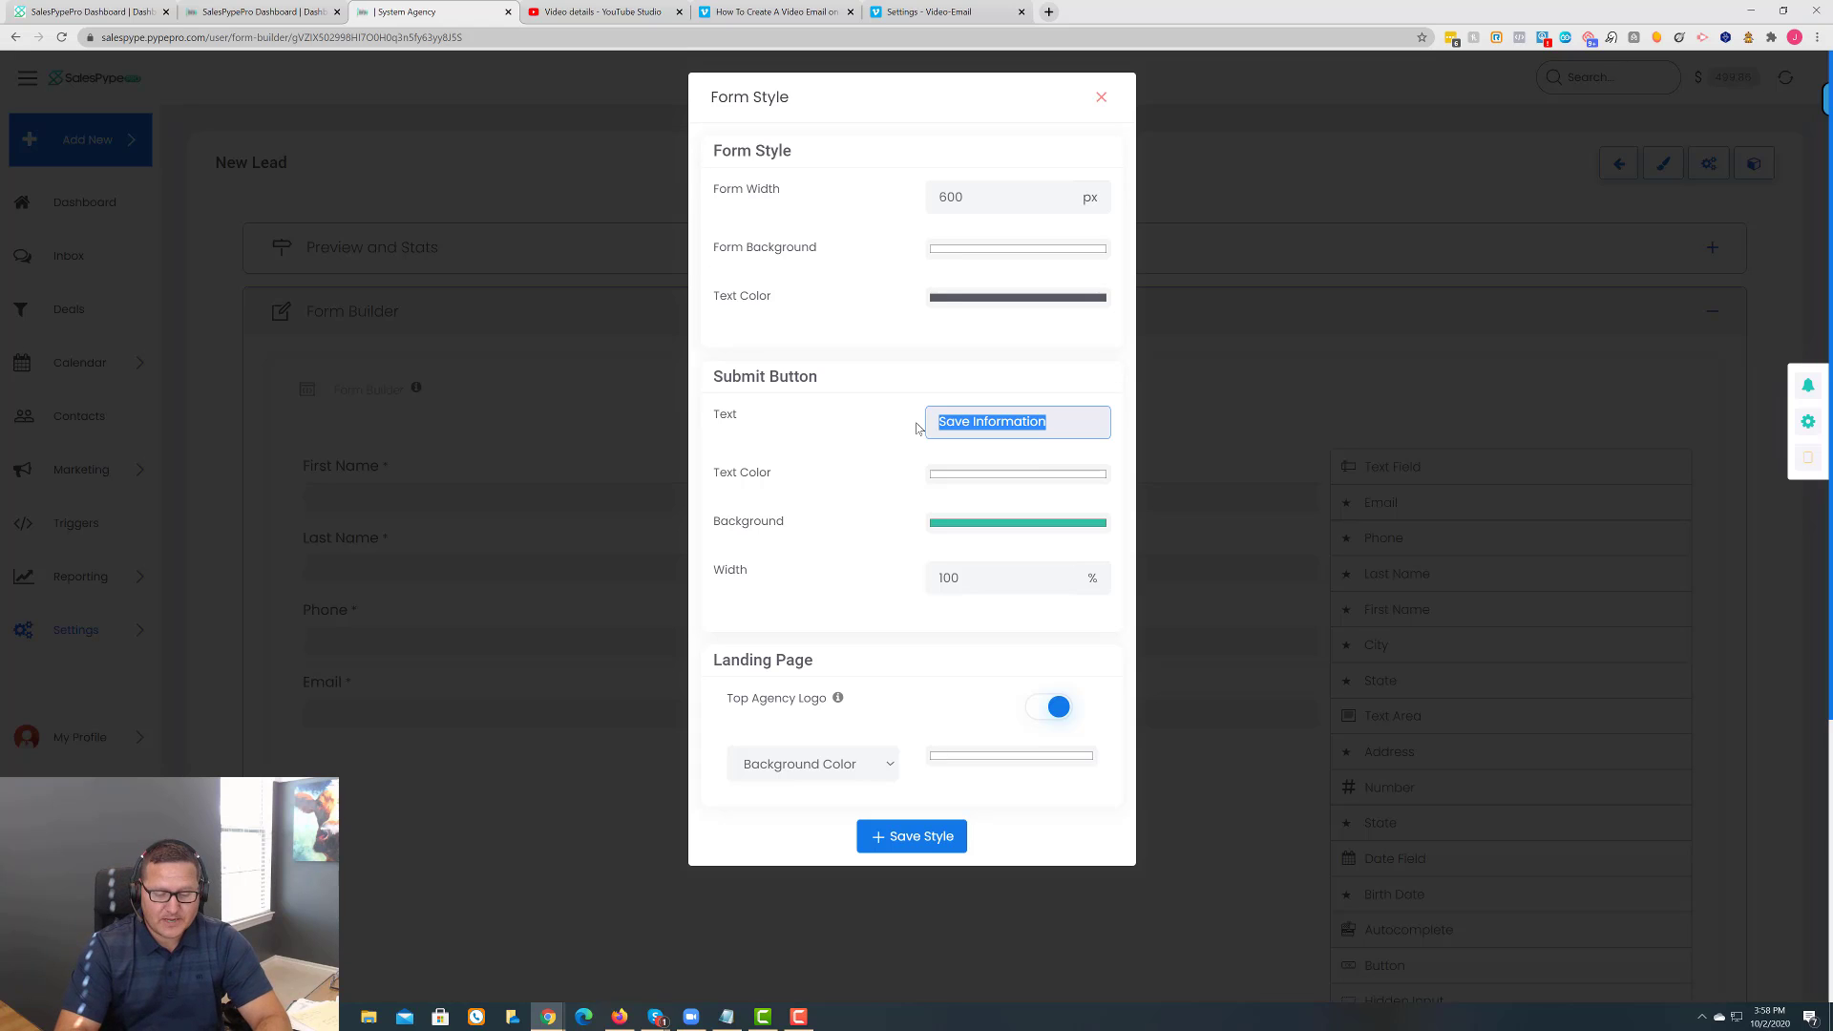
text(Submit)
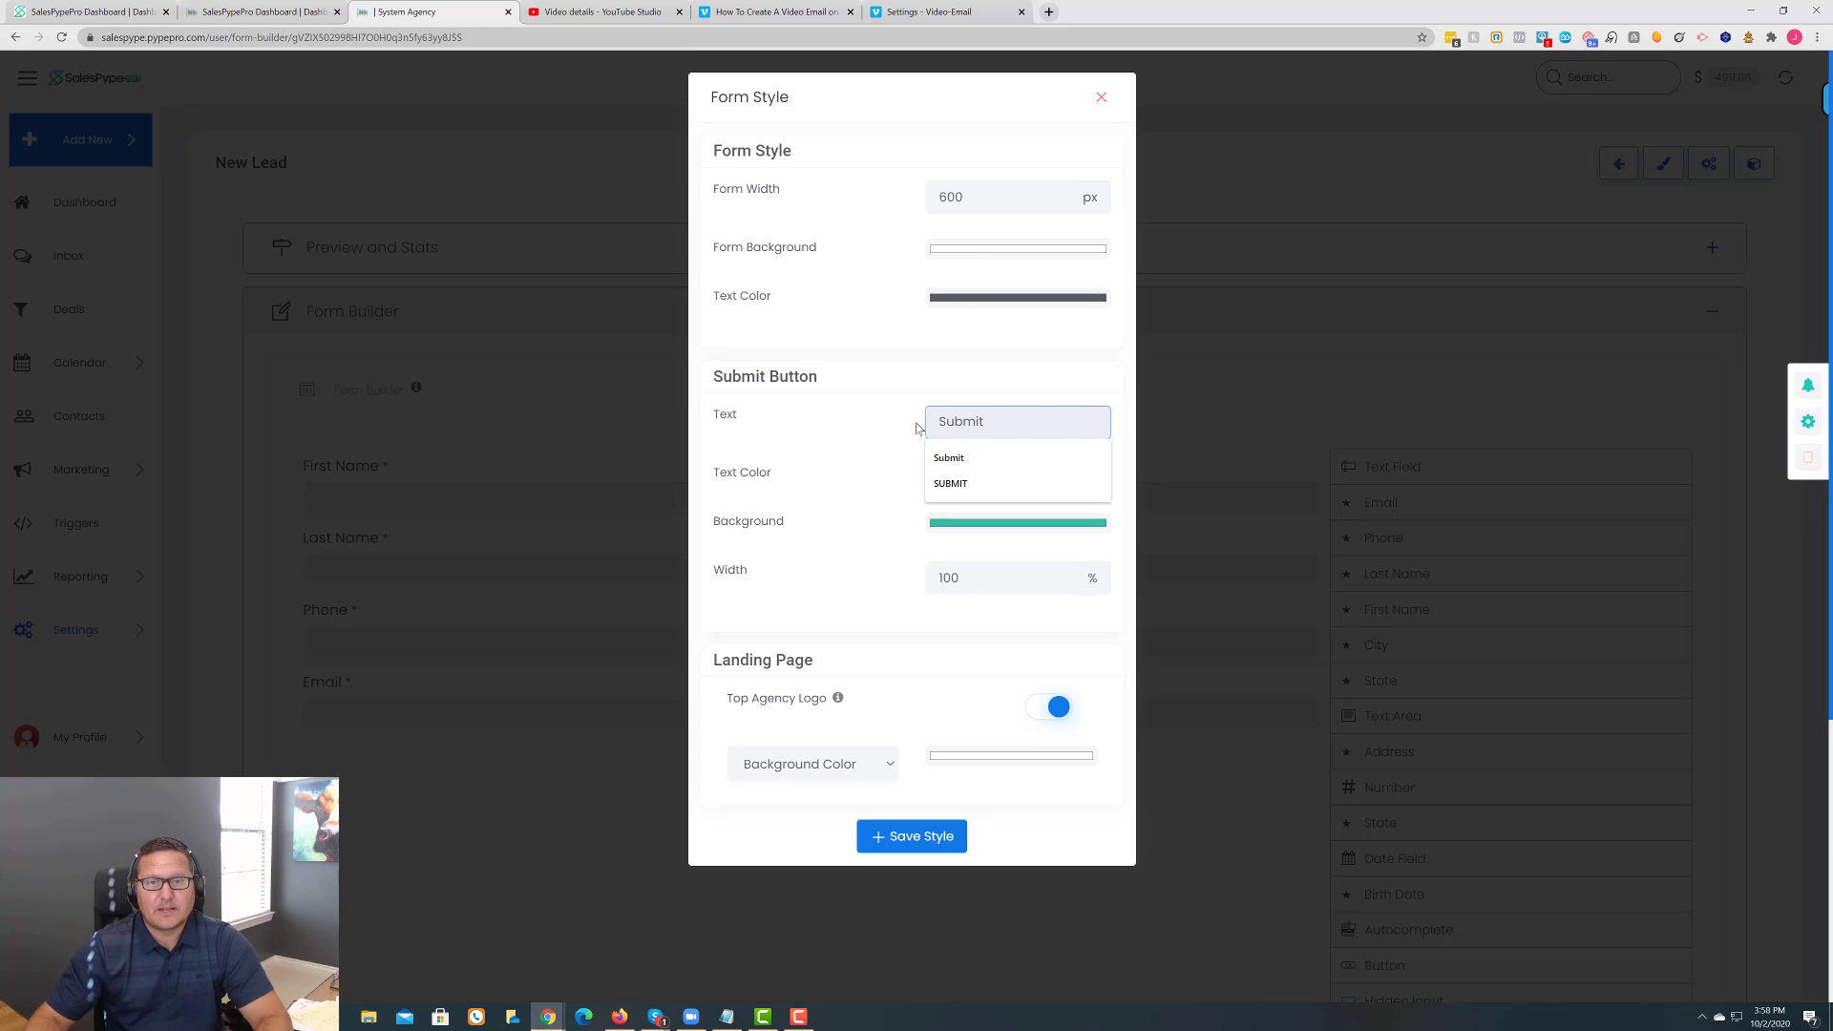
click(905, 443)
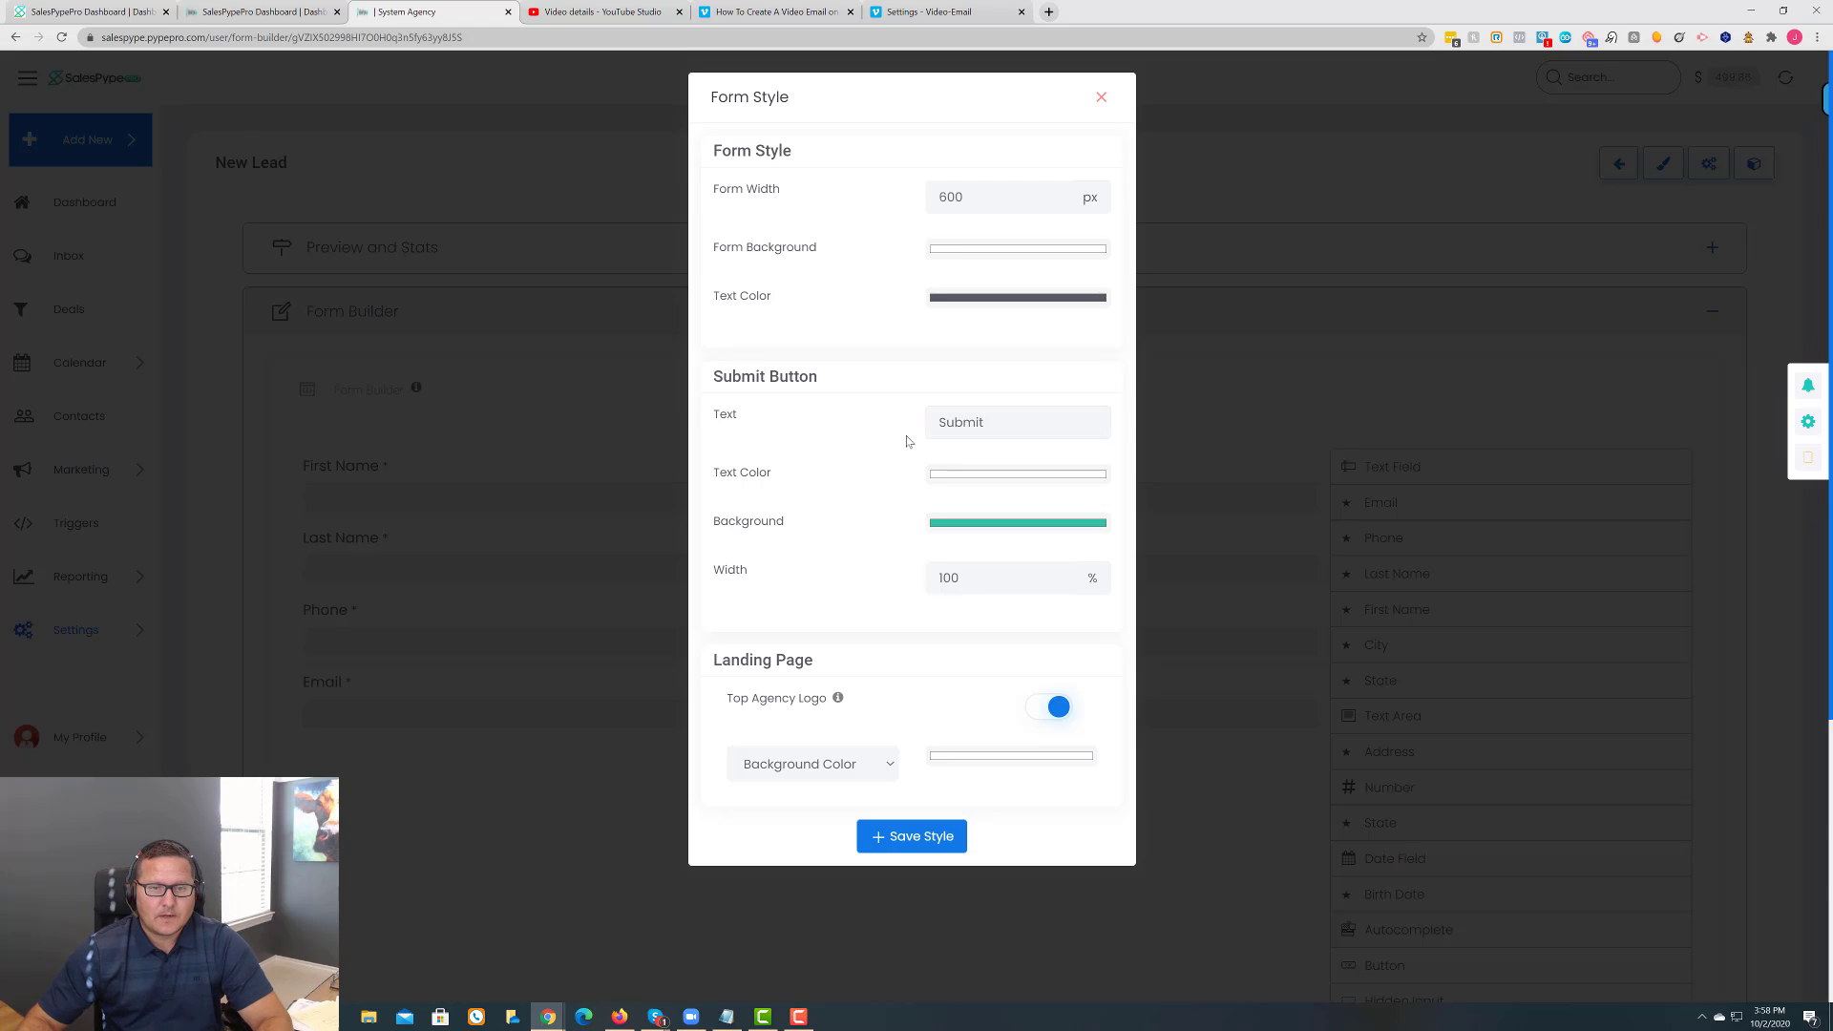
scroll(905, 443, down, 2)
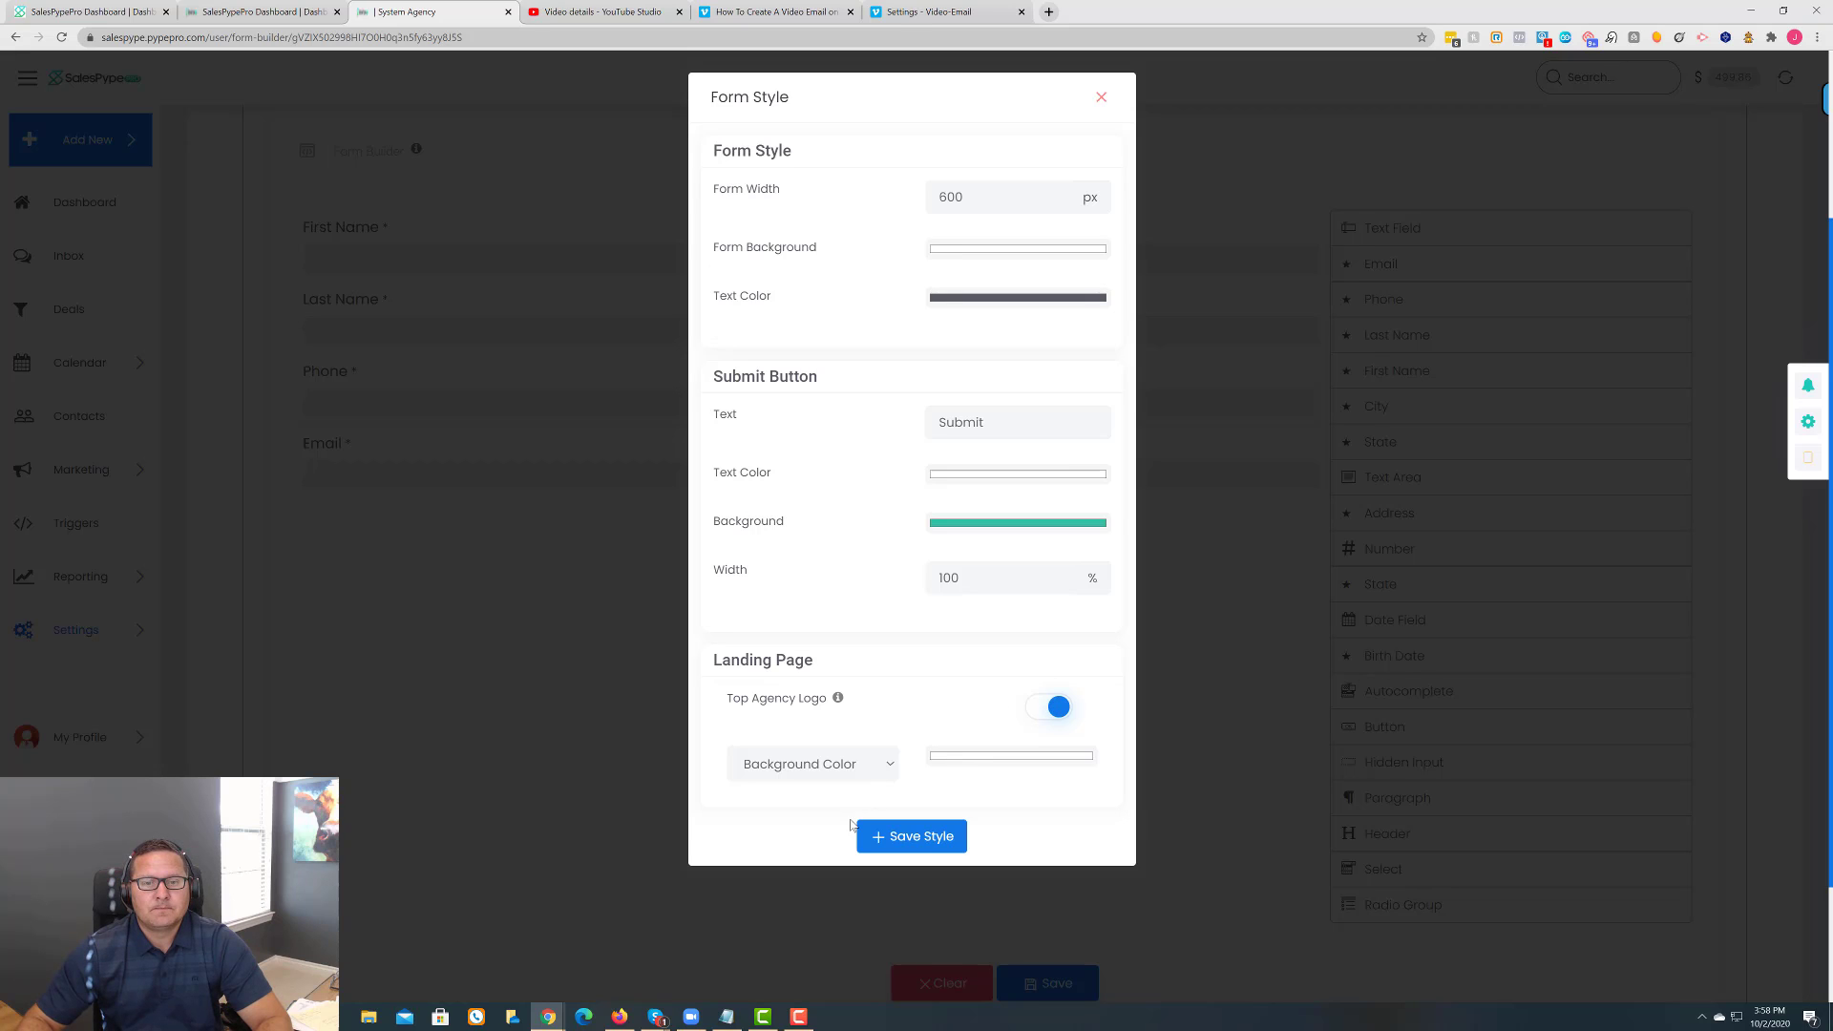
click(930, 838)
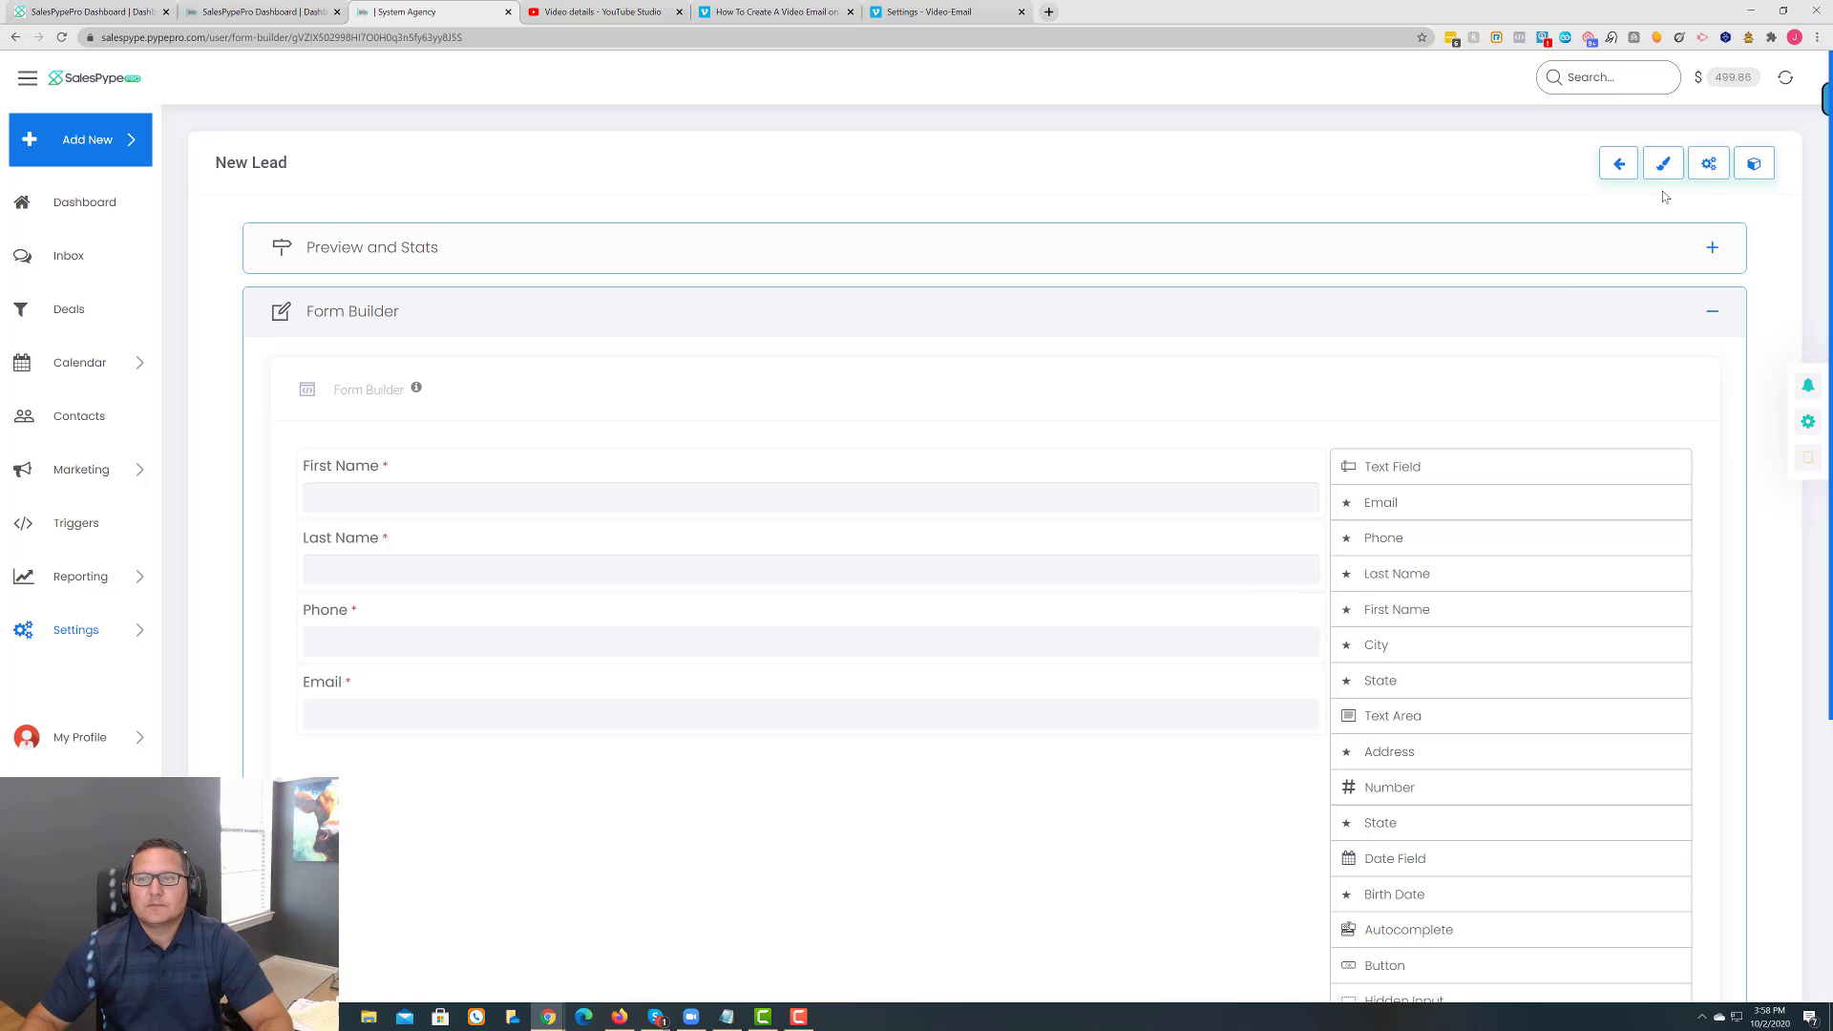
Save the form settings with campaign and deals pipeline links set to None and a thank you message as the action after submit
click(1709, 165)
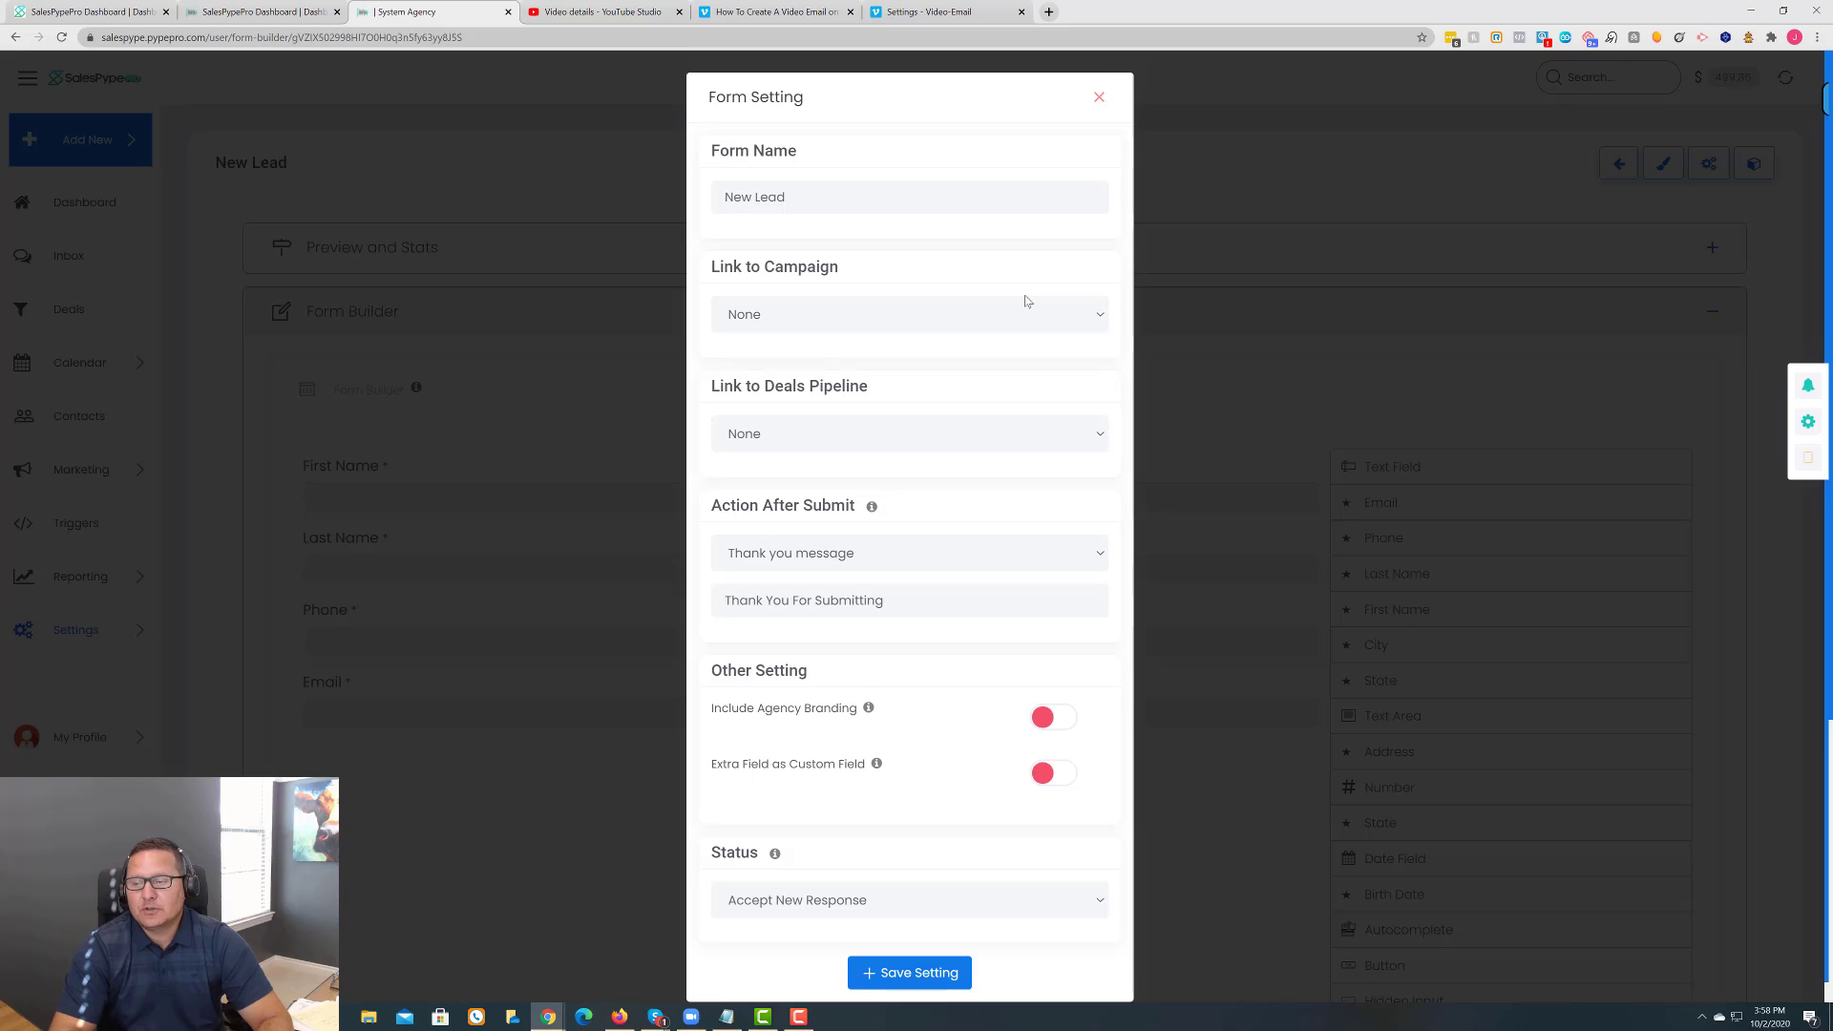
click(819, 316)
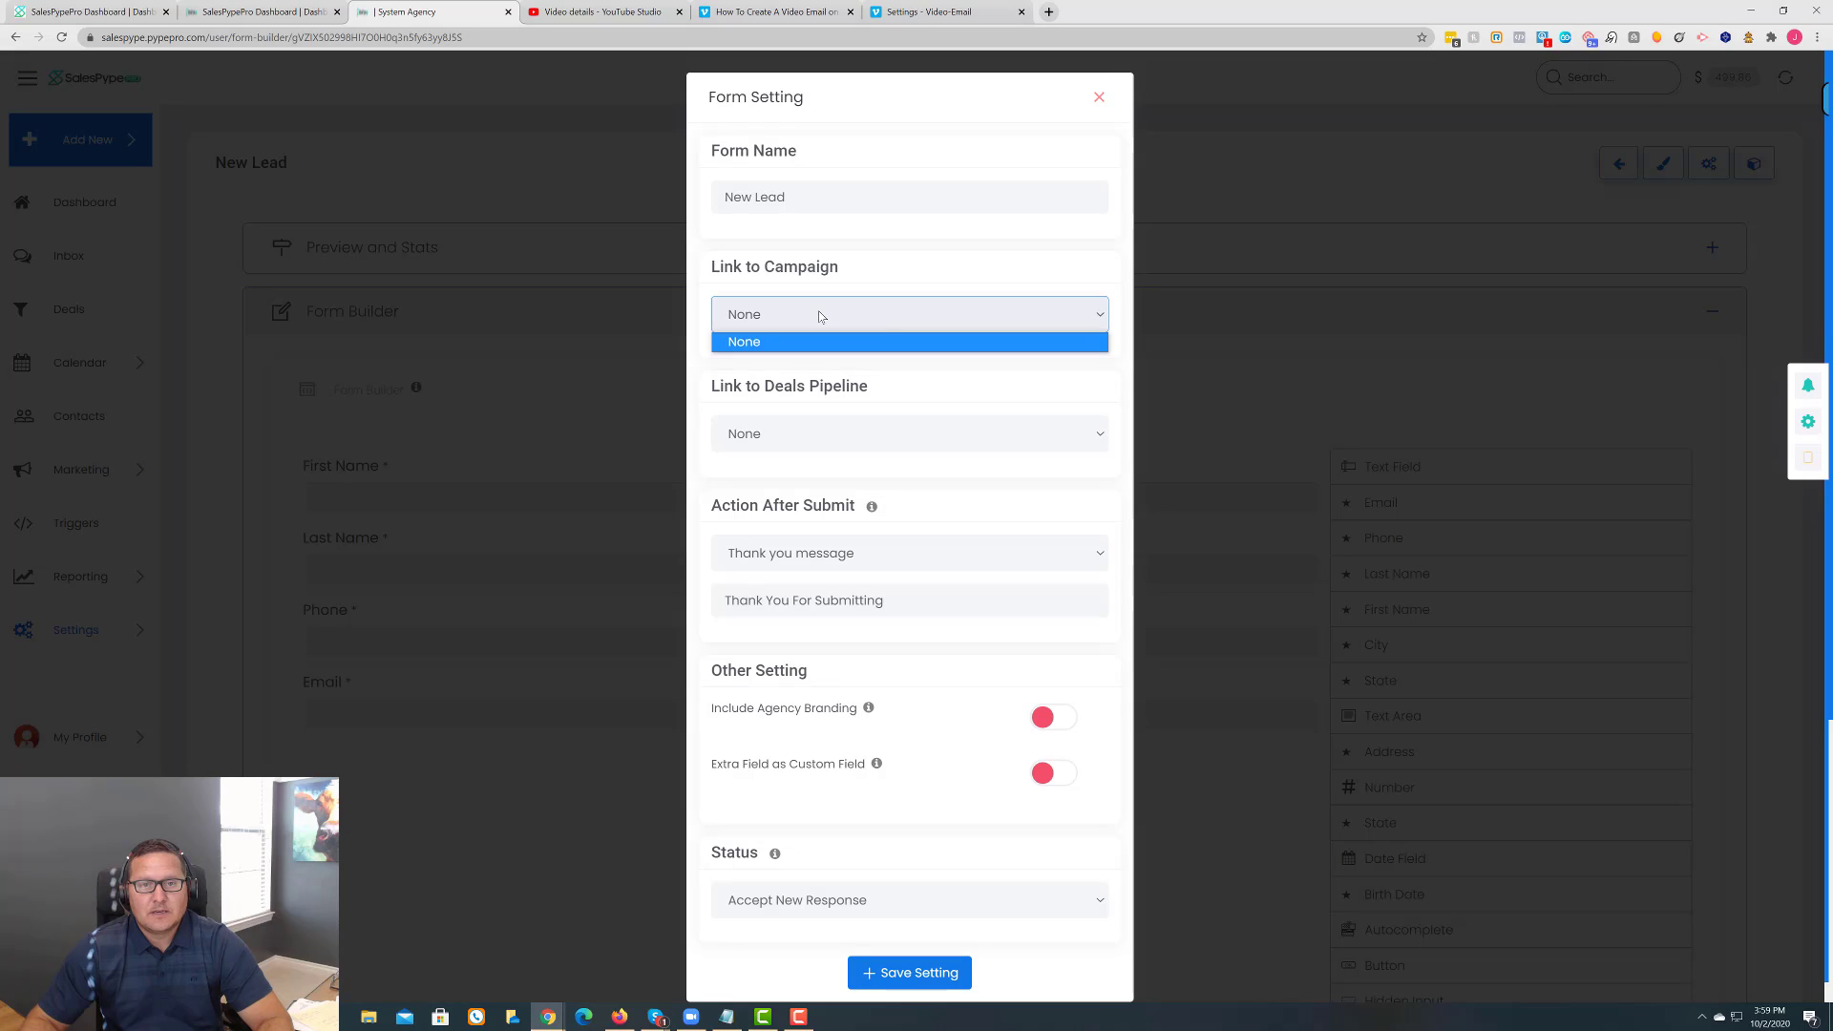
click(895, 342)
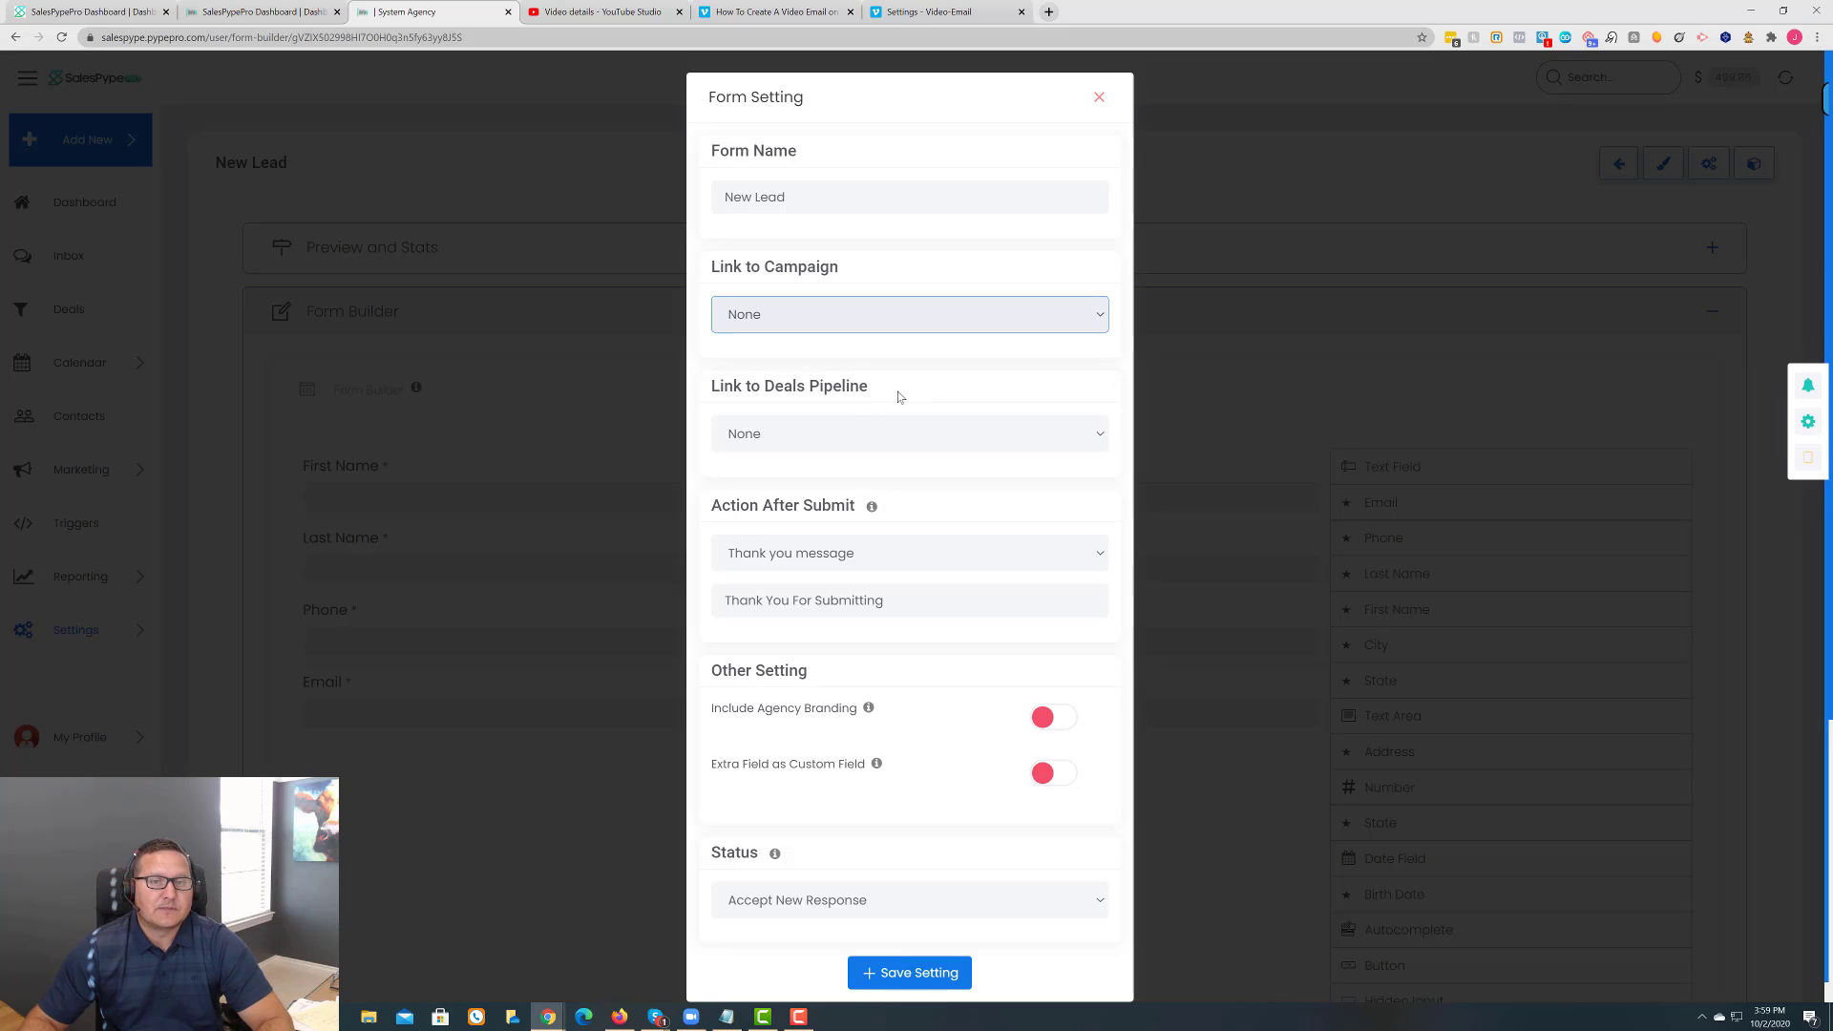
click(867, 433)
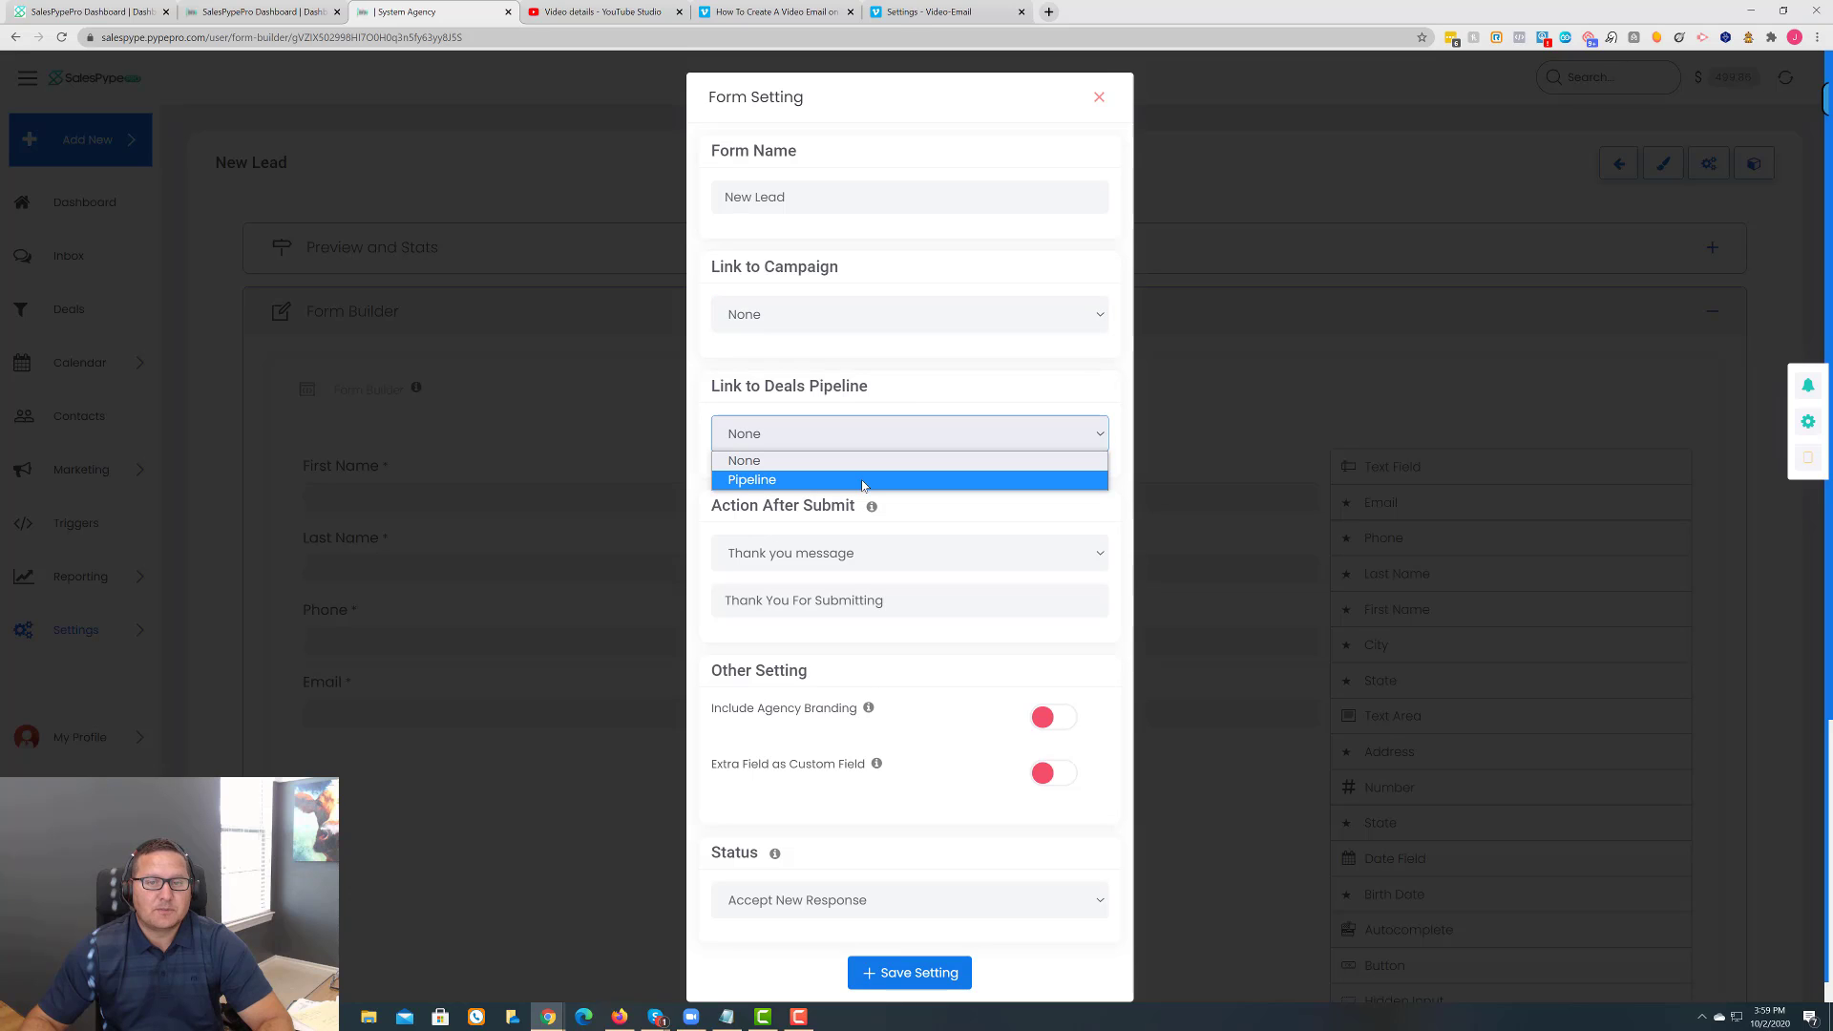
click(911, 401)
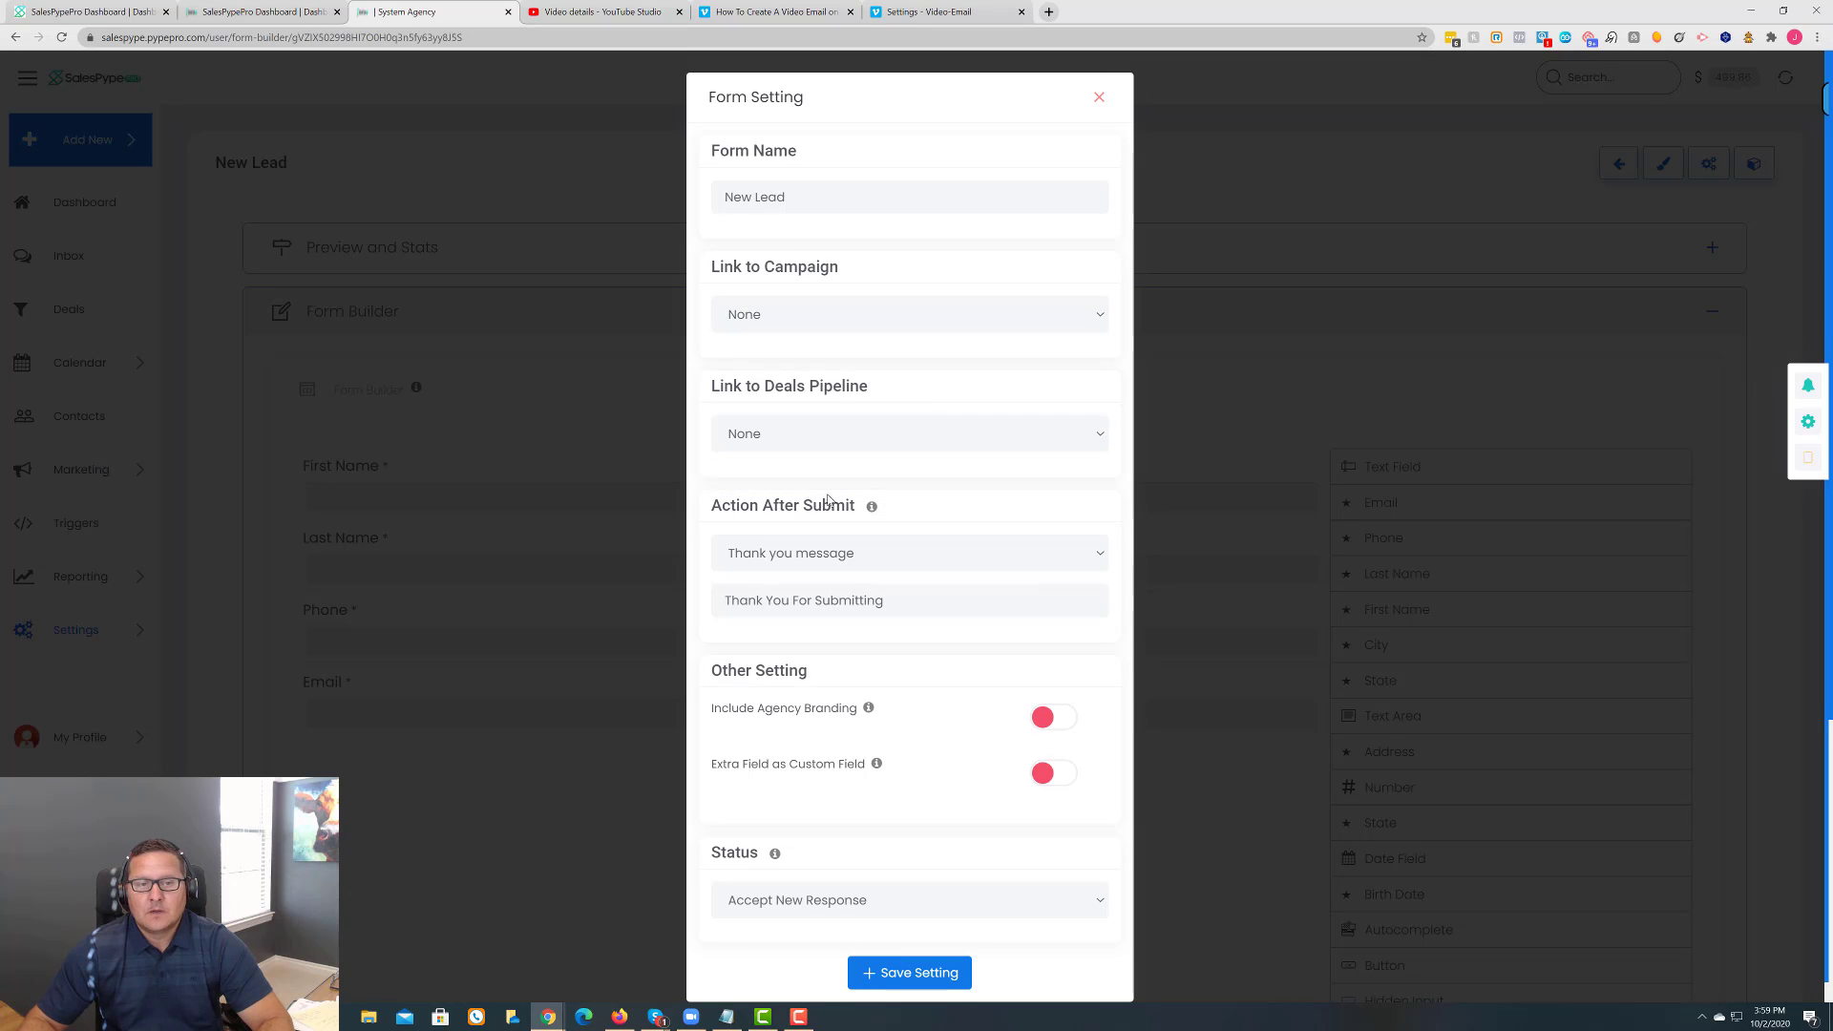
click(922, 559)
click(889, 560)
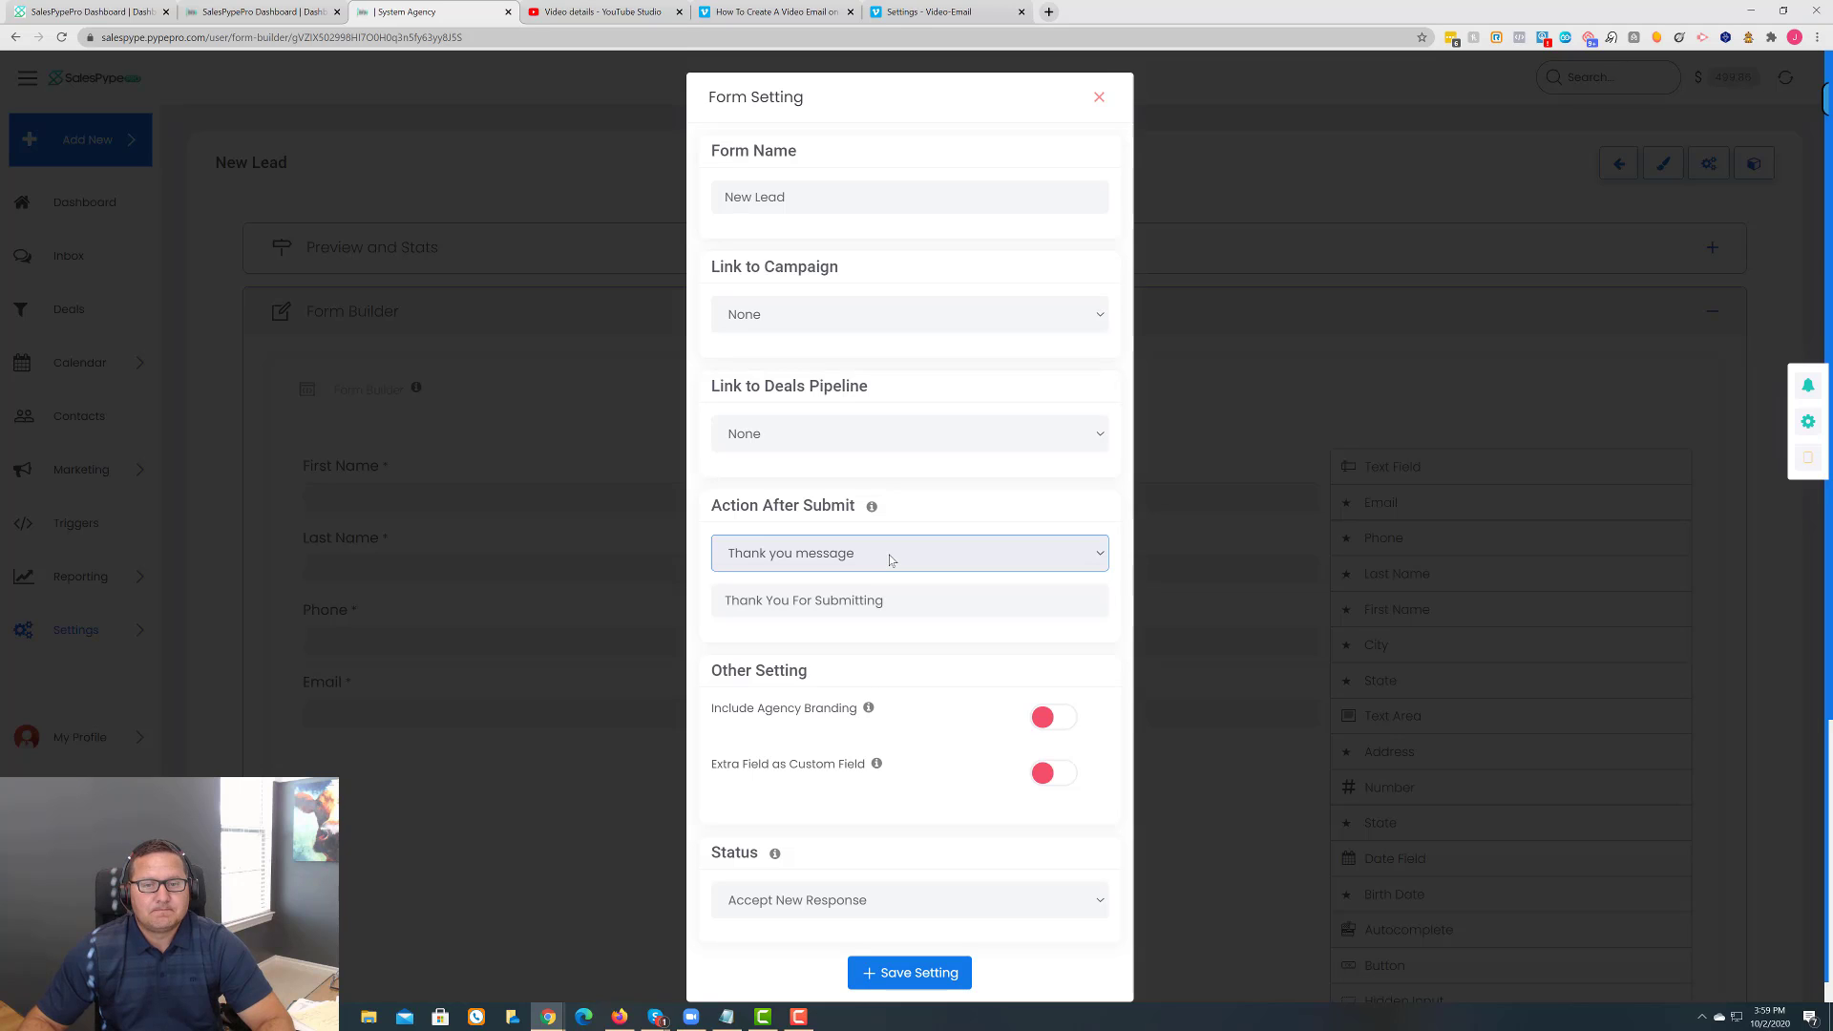
scroll(891, 572, down, 1)
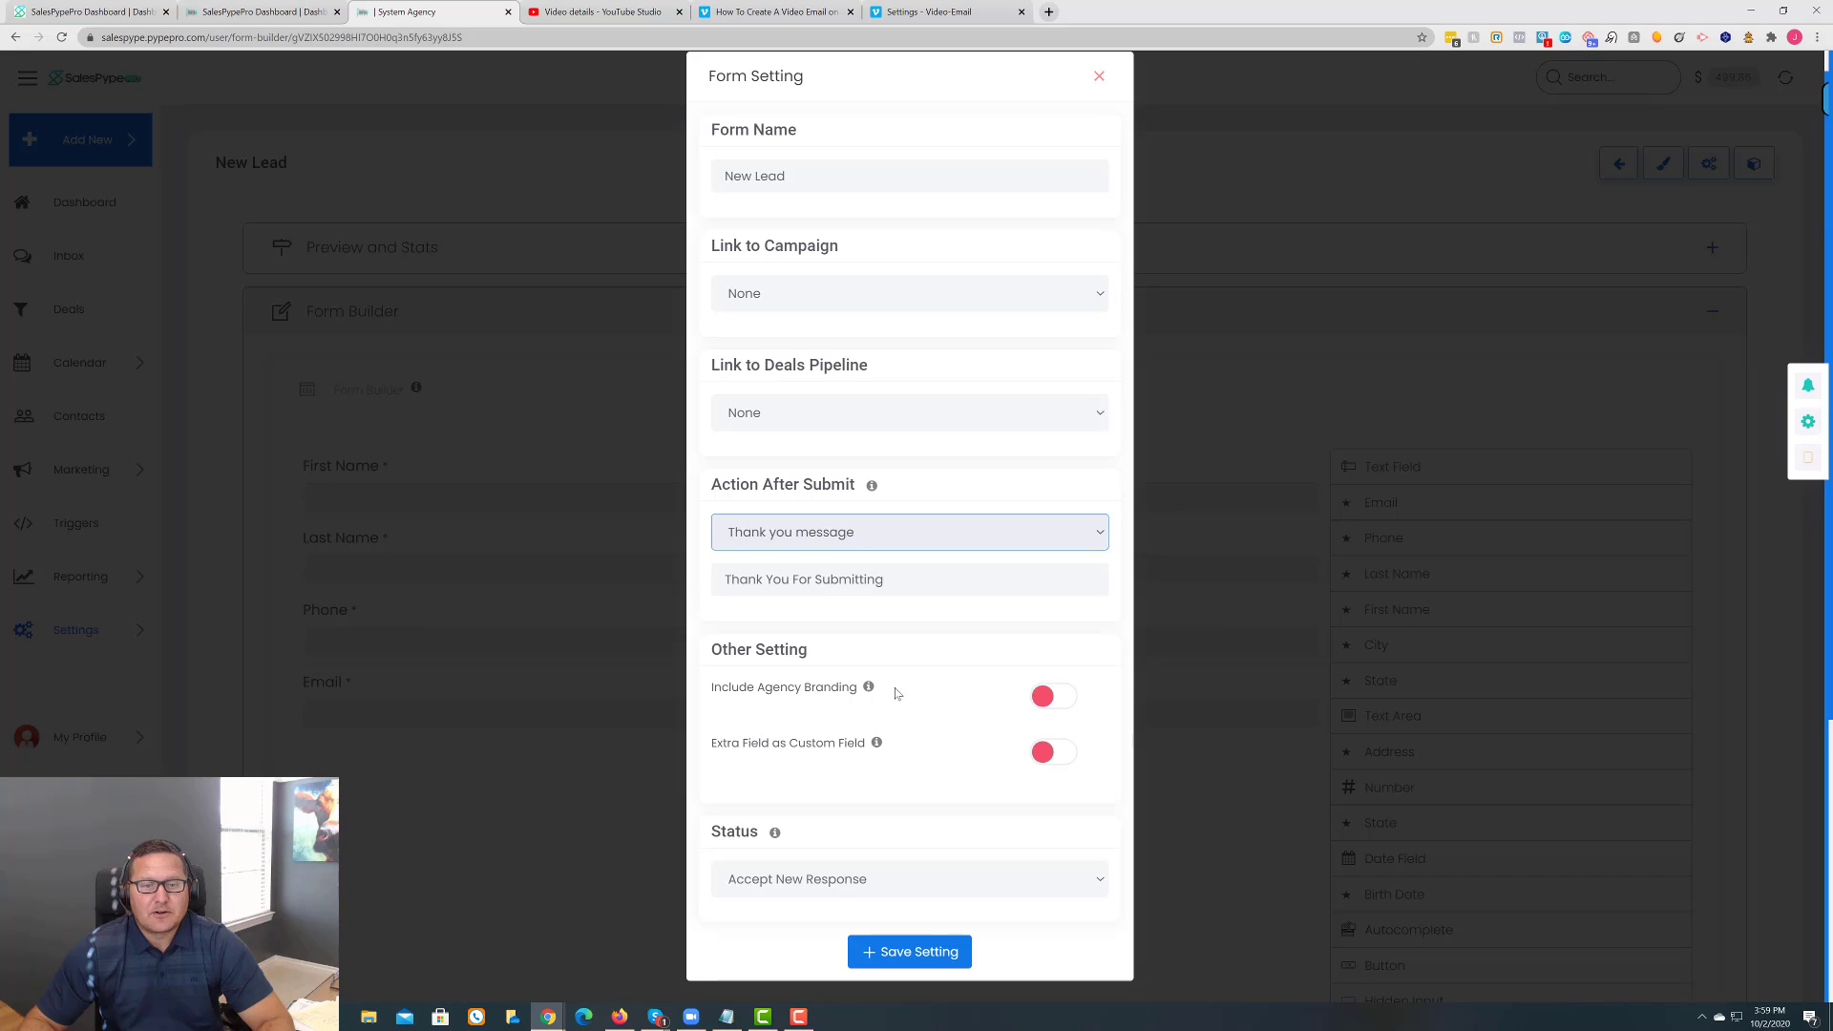
click(925, 953)
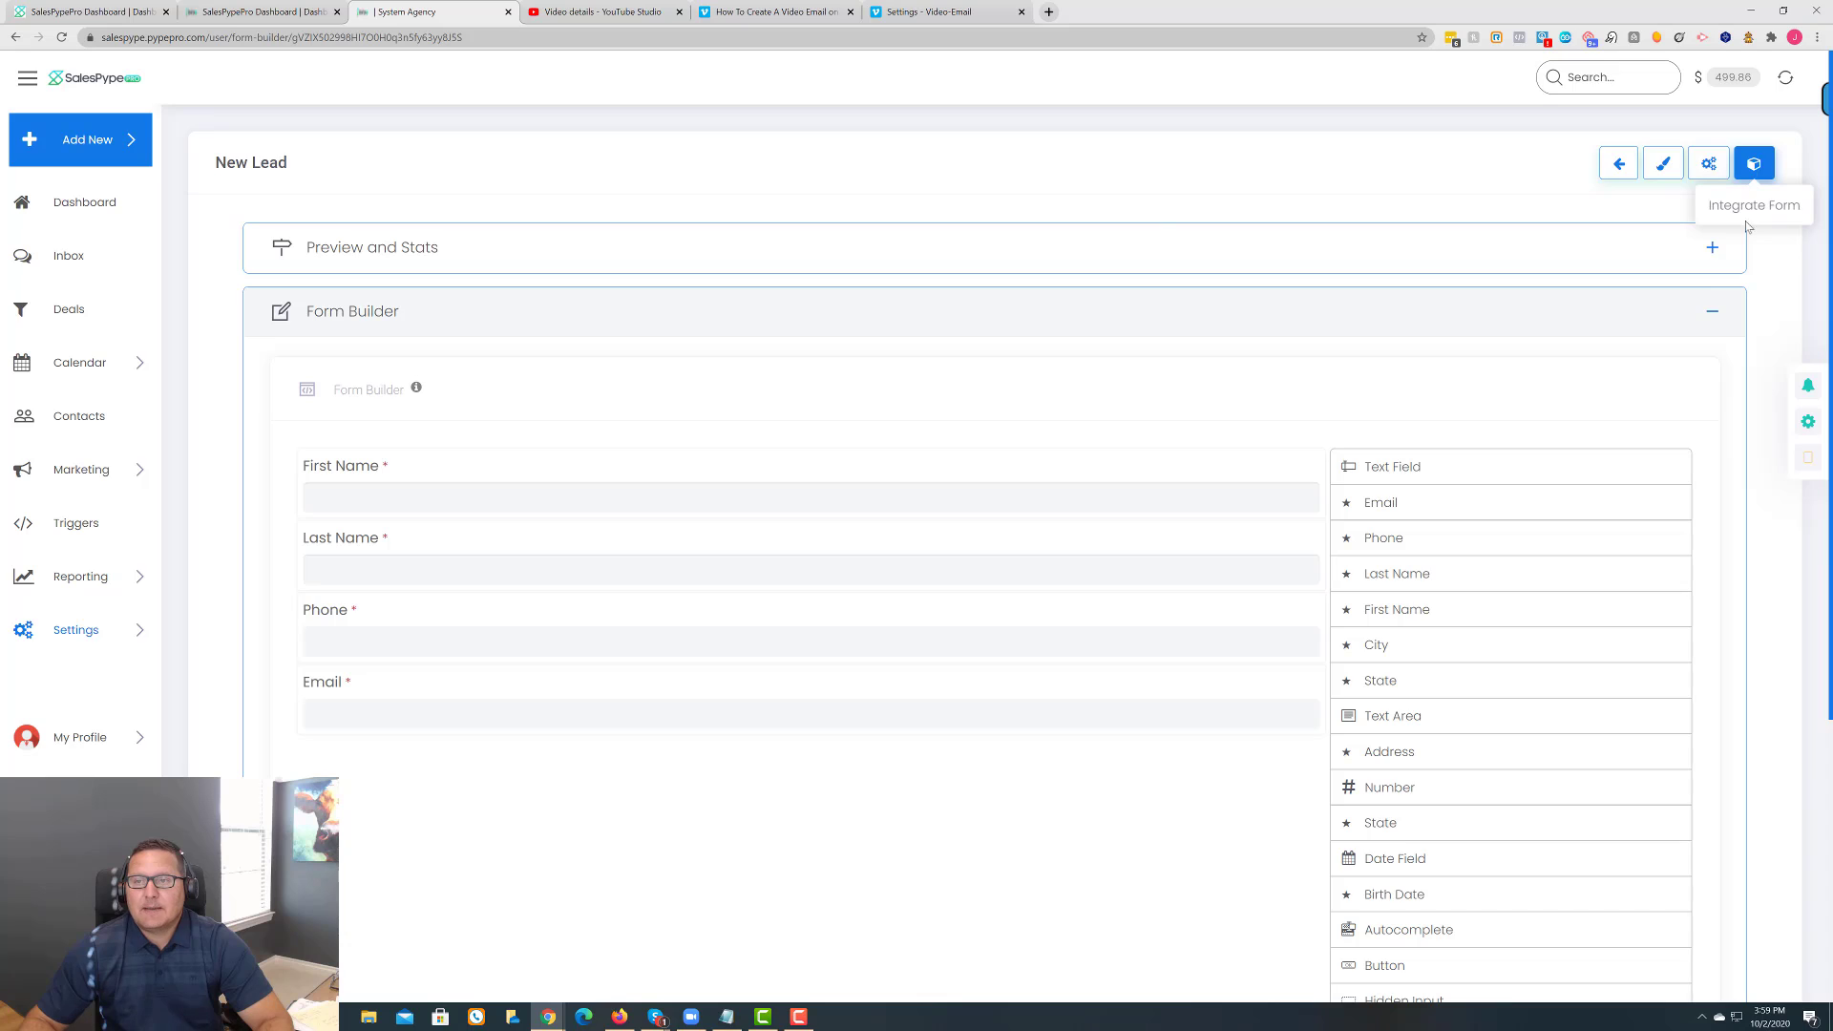
Review the form's integration options as direct link, embed code and HTML code, and close them
click(1754, 163)
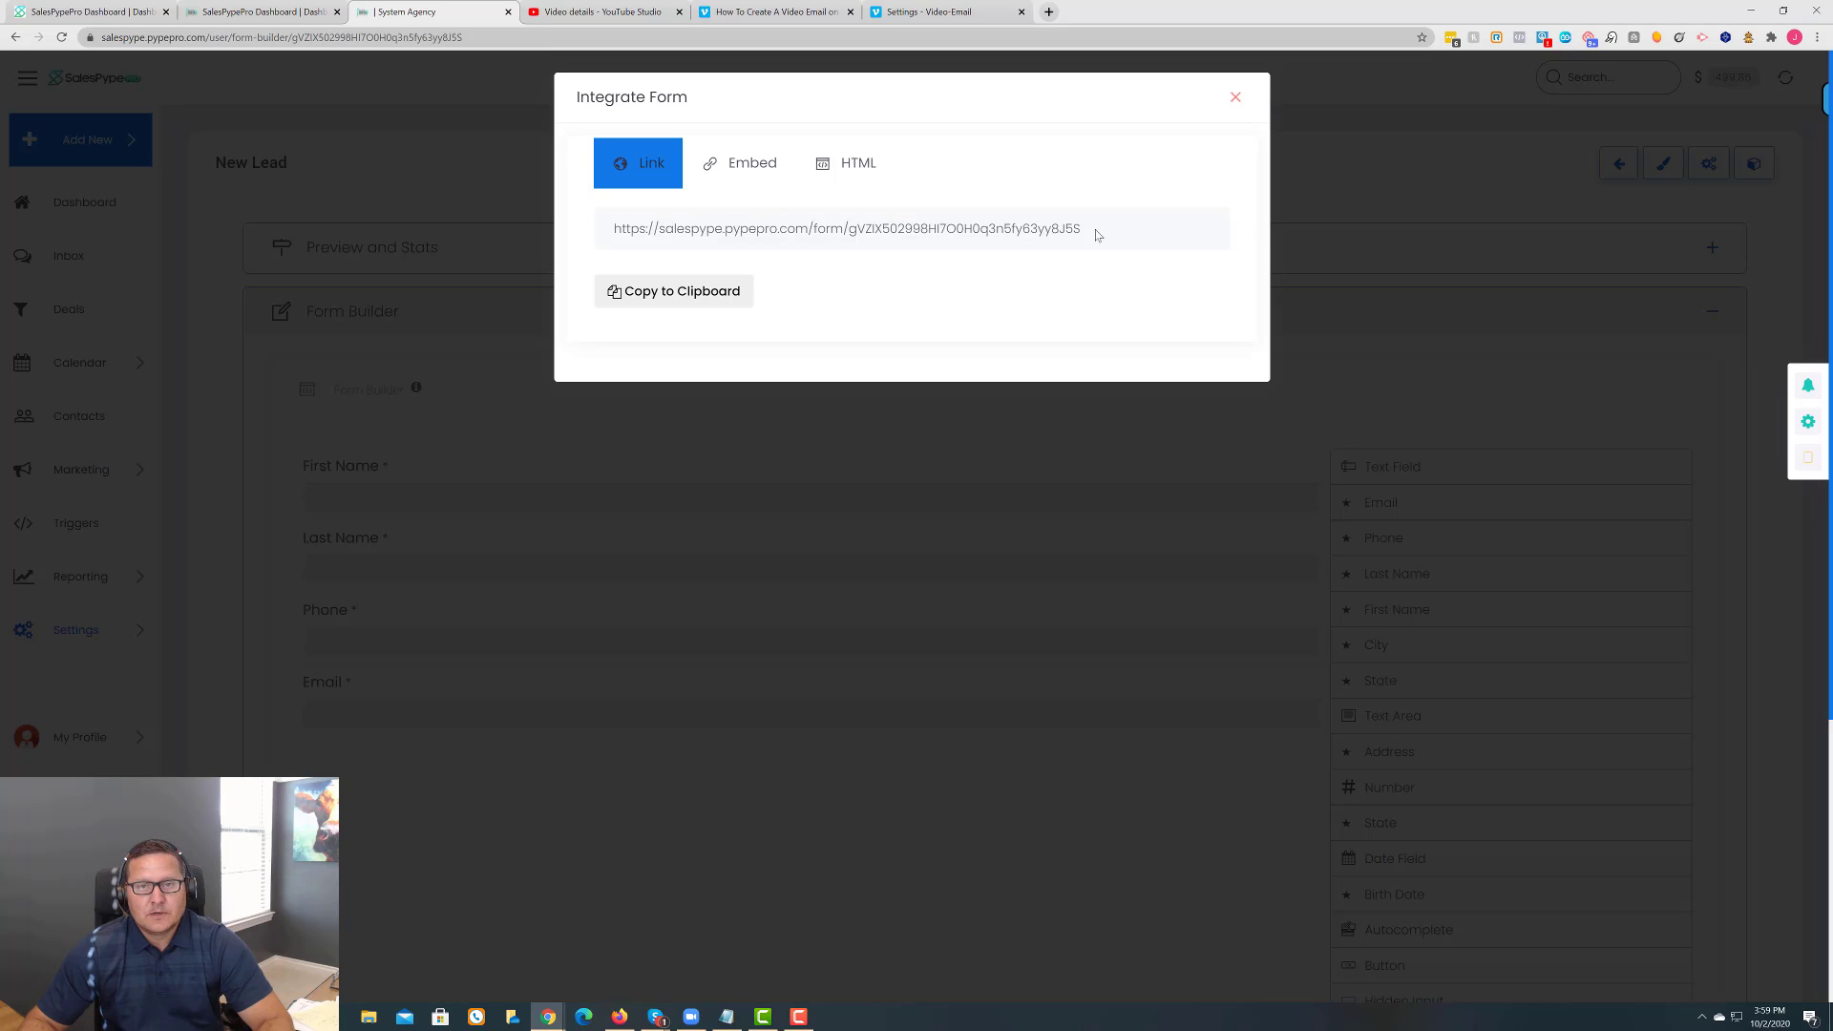
drag(1096, 235, 593, 258)
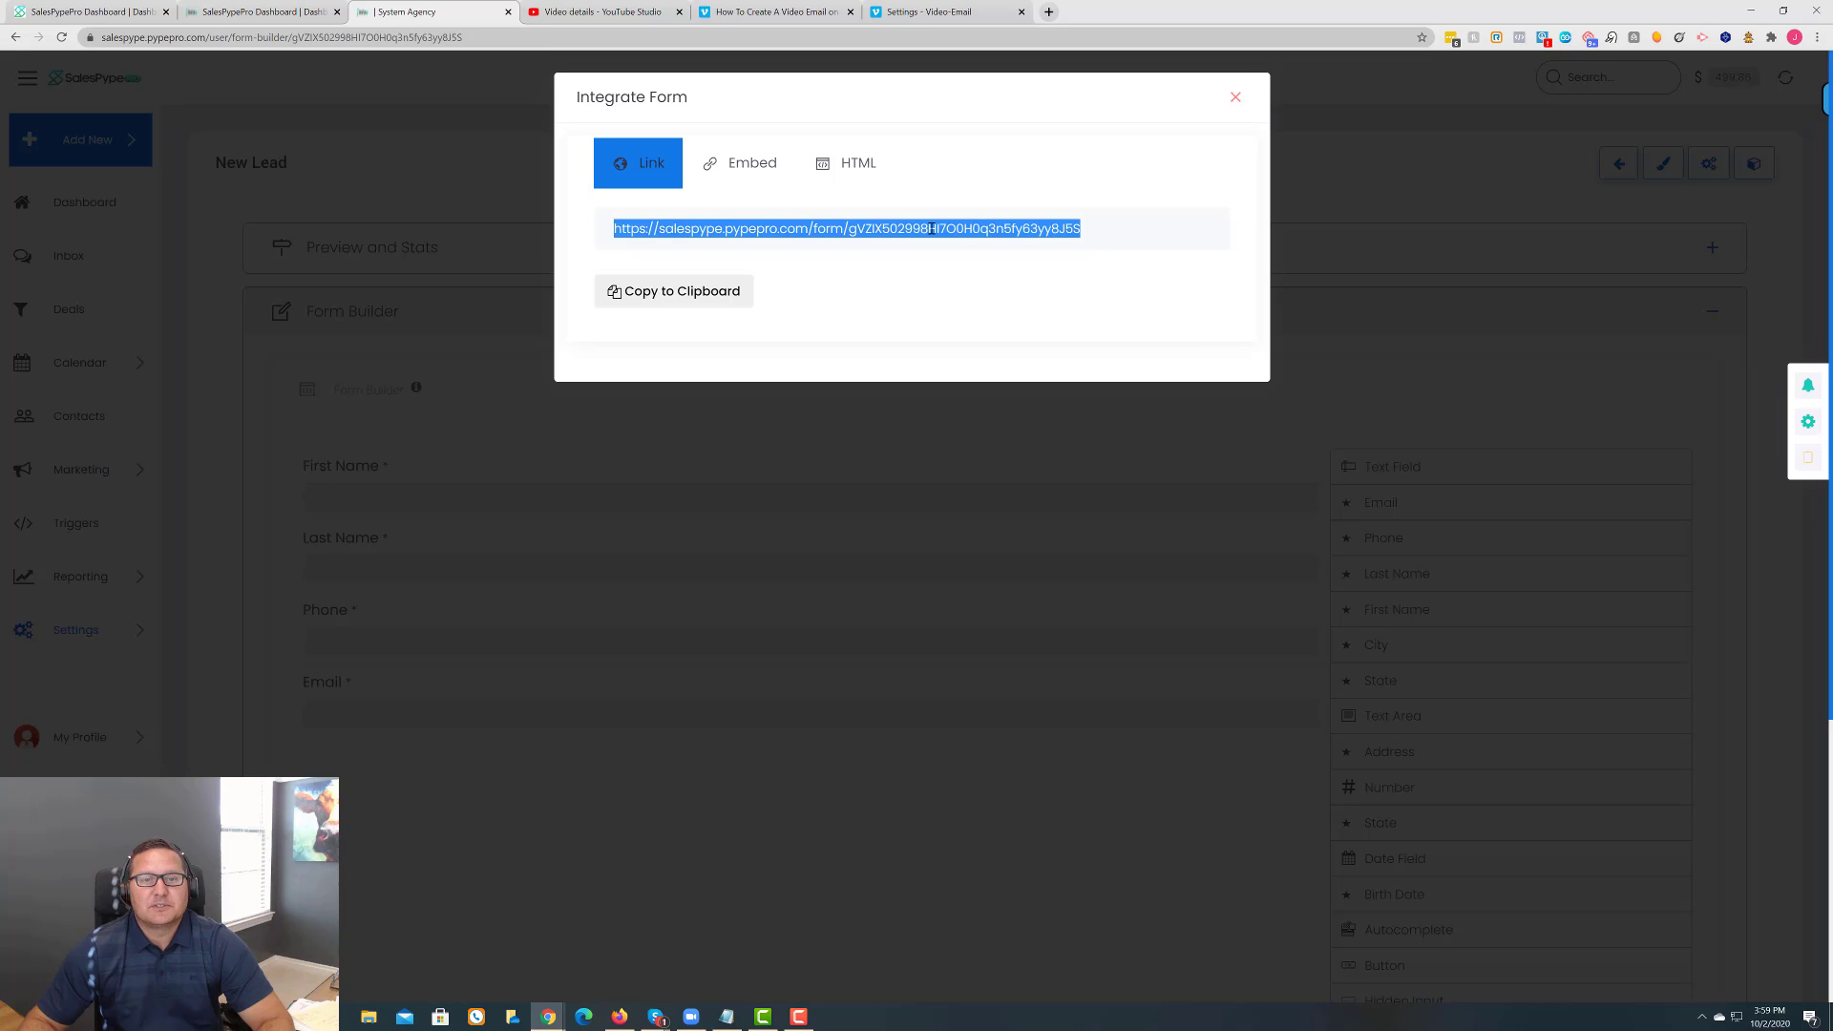
click(752, 168)
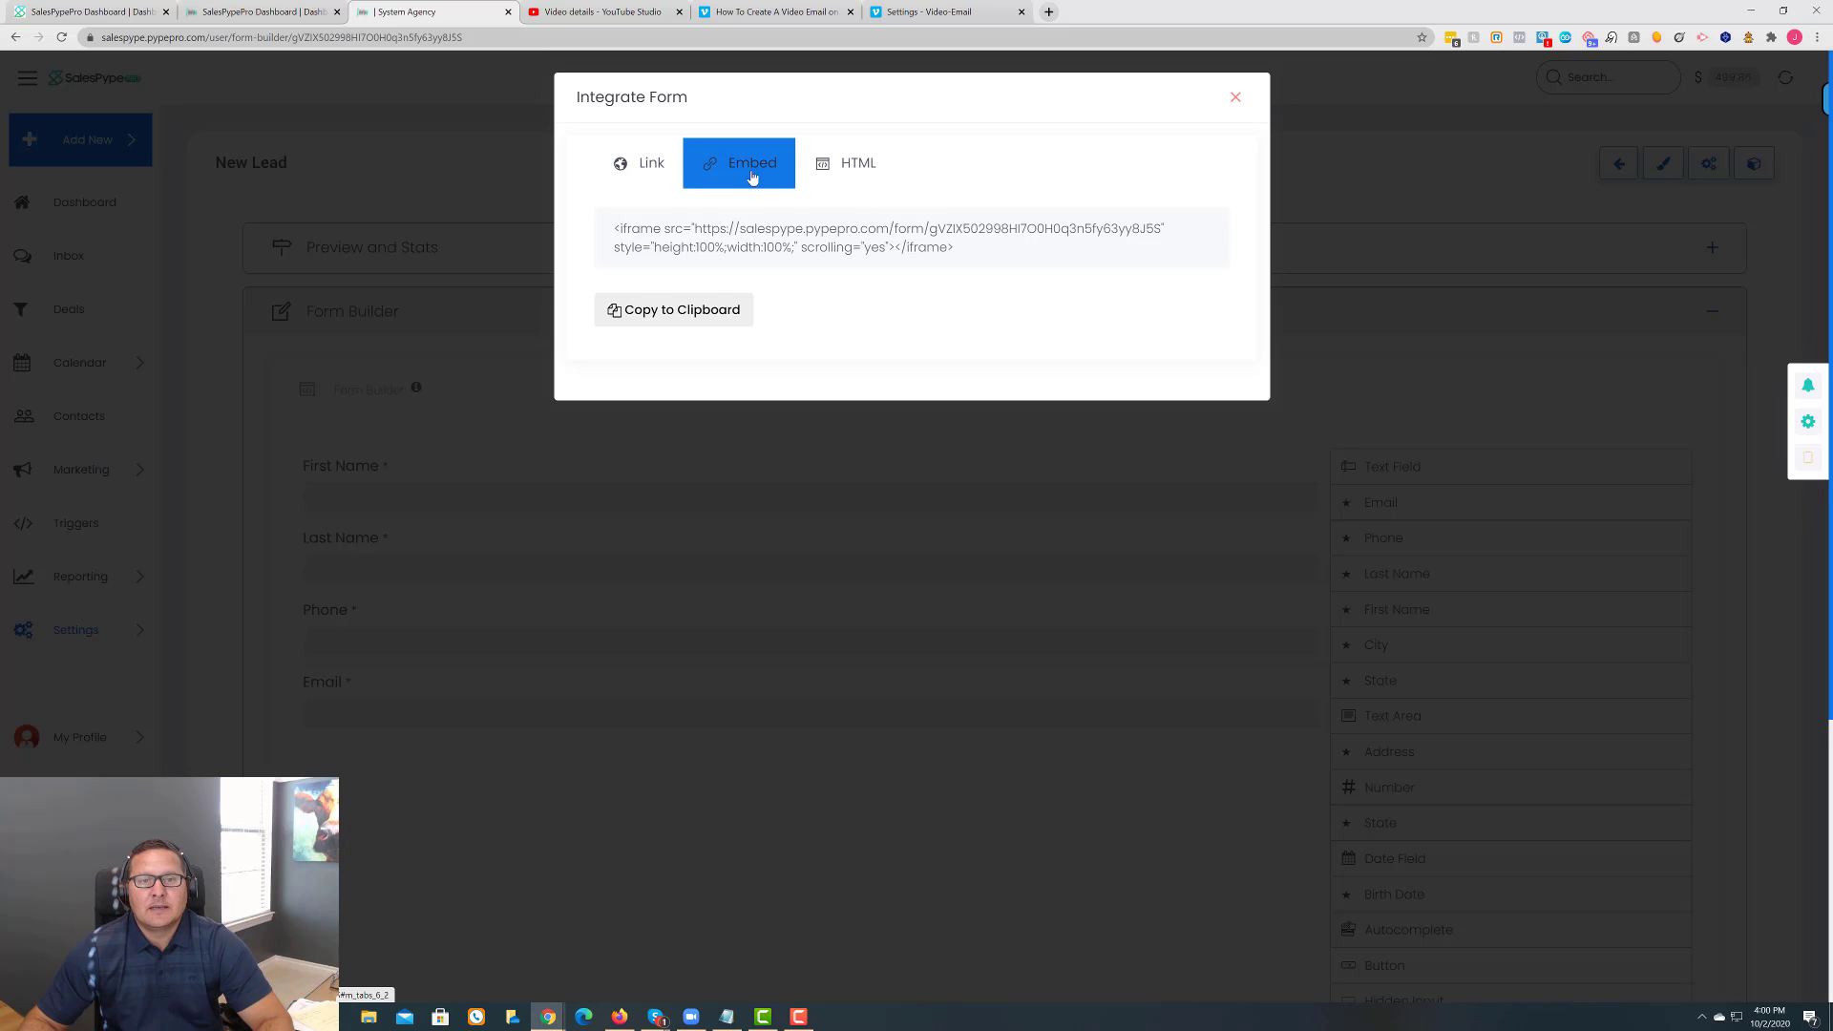
click(833, 164)
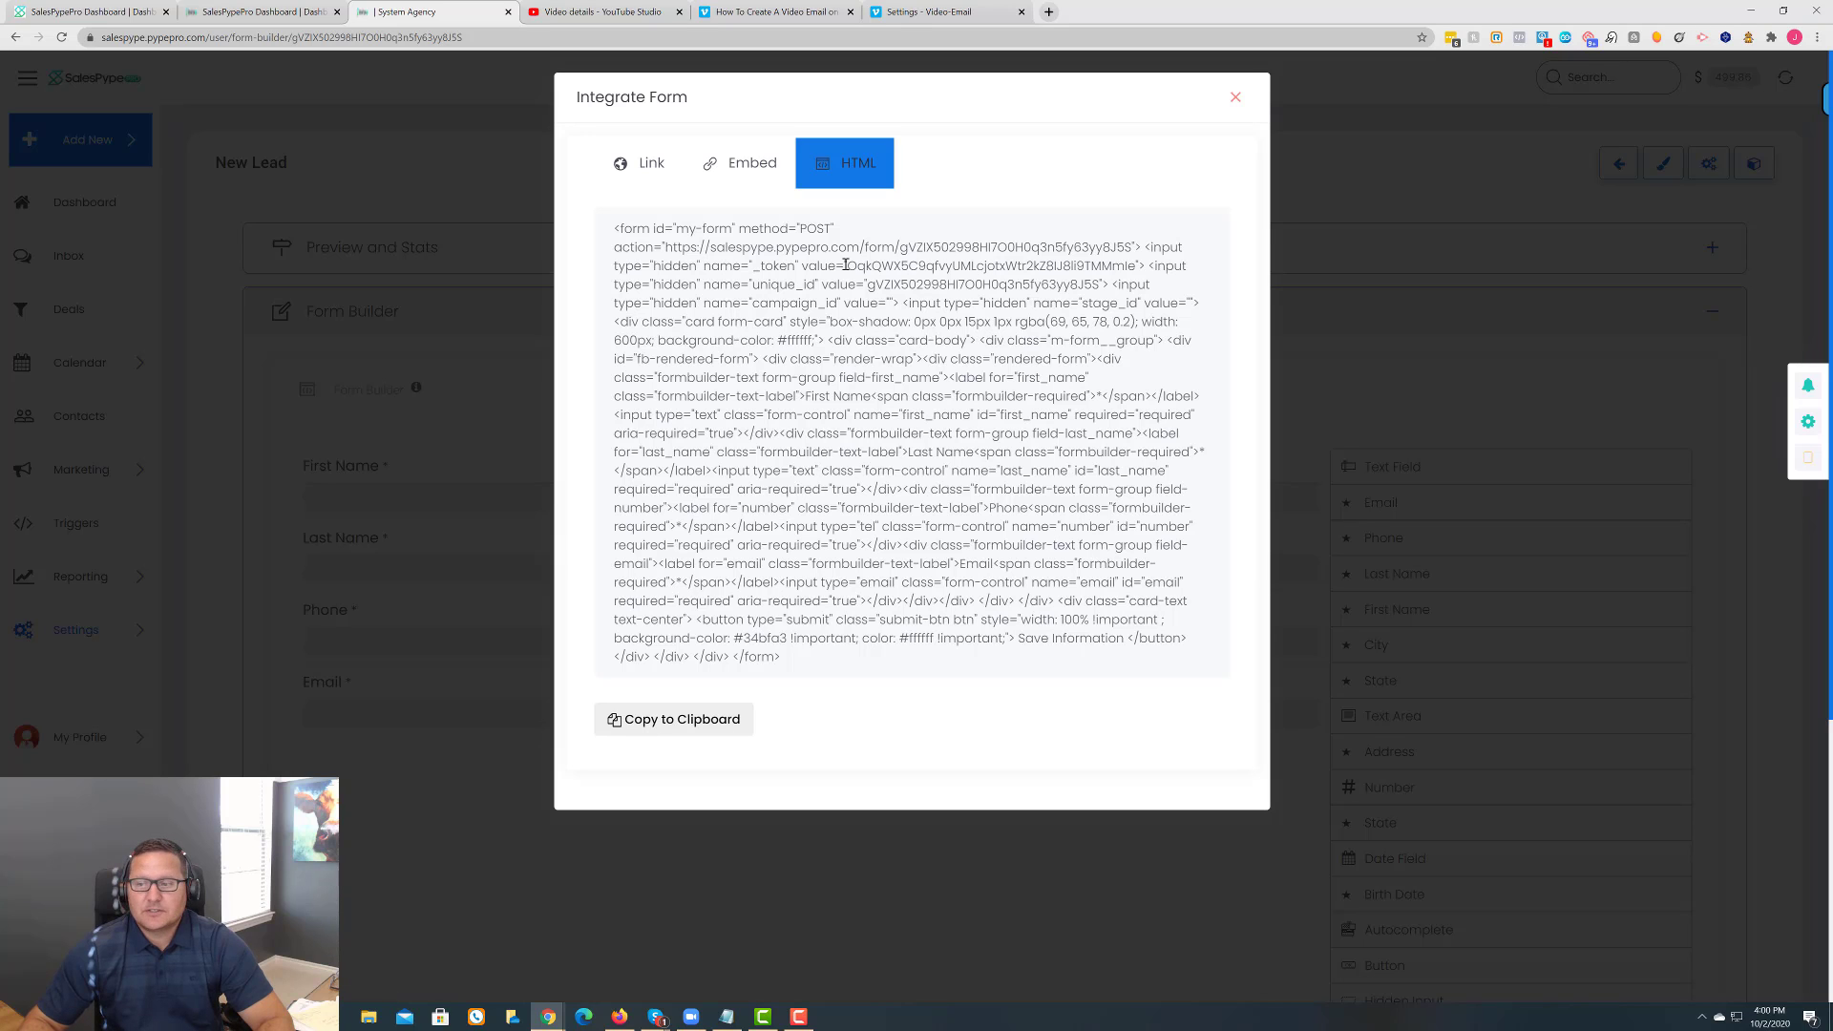
click(1235, 99)
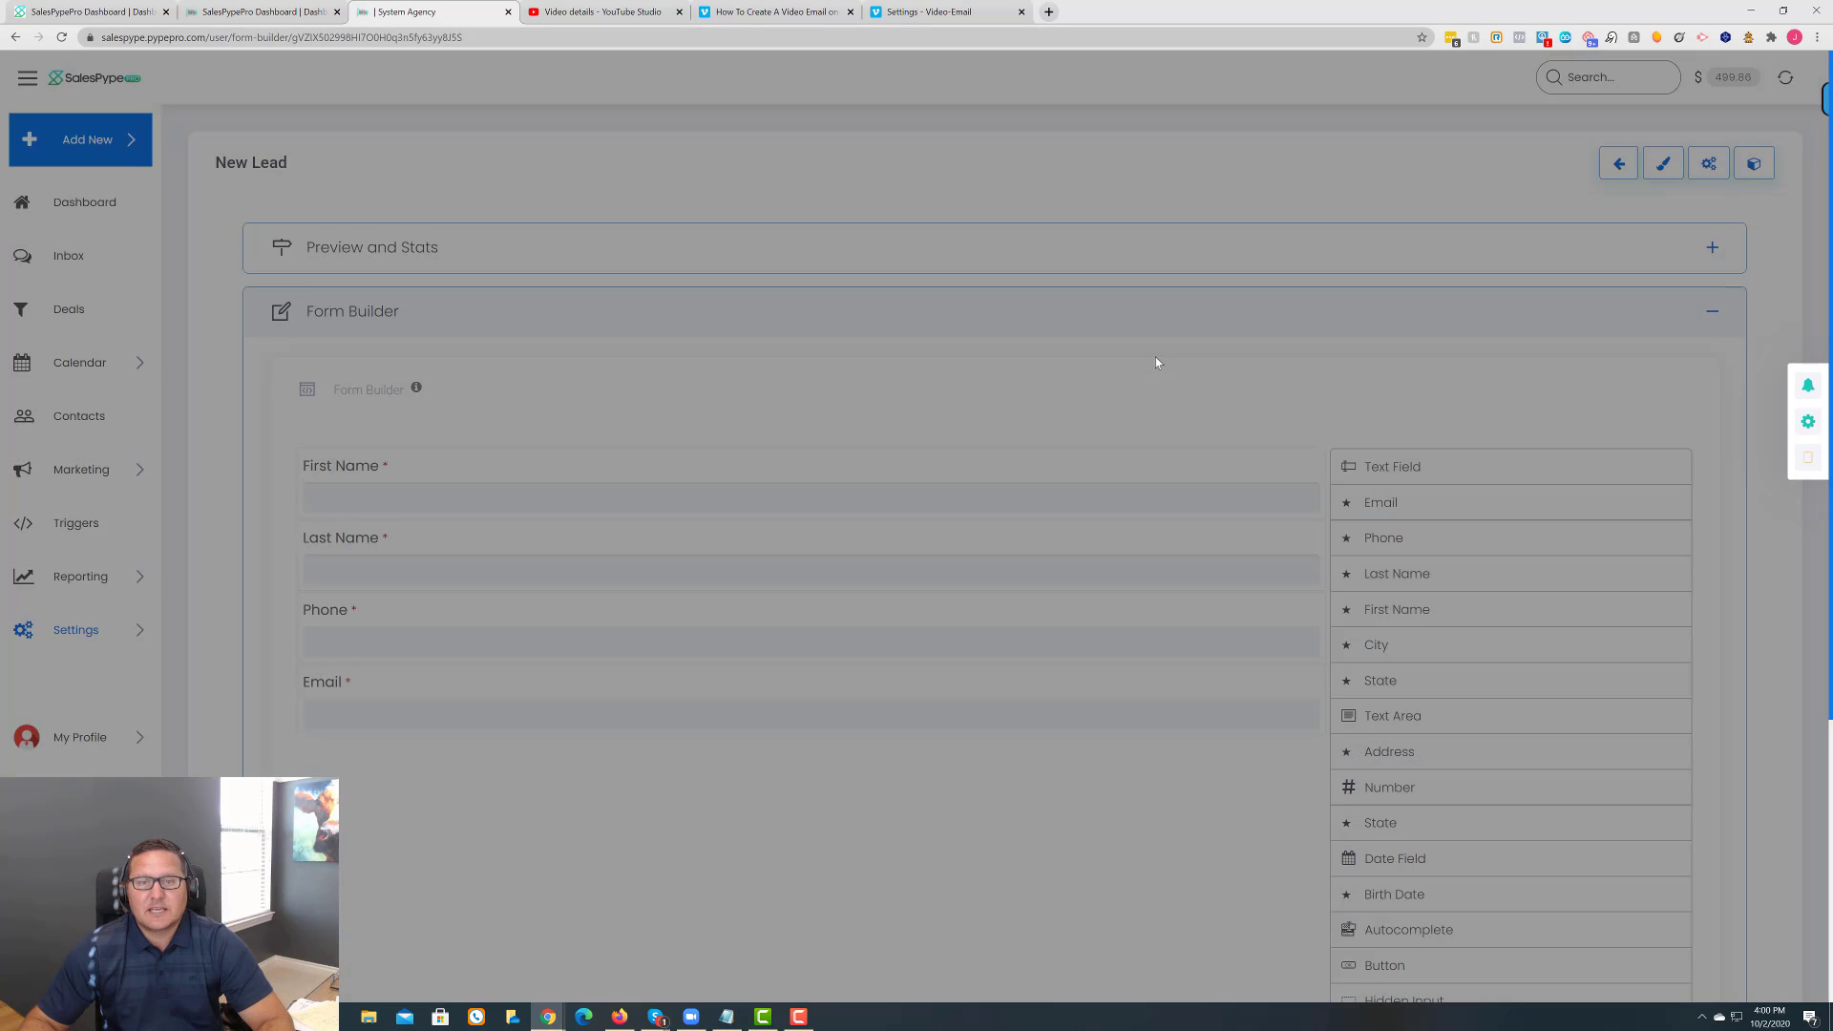